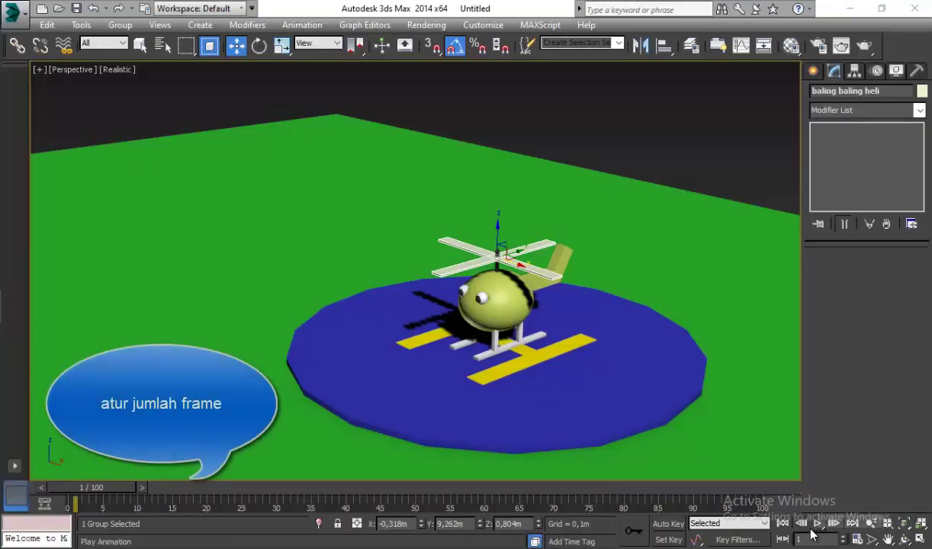
Step: Set the Time Configuration End Time to 300 frames and return the time slider to frame 0
{"action": "right_click", "coordinate": [814, 538]}
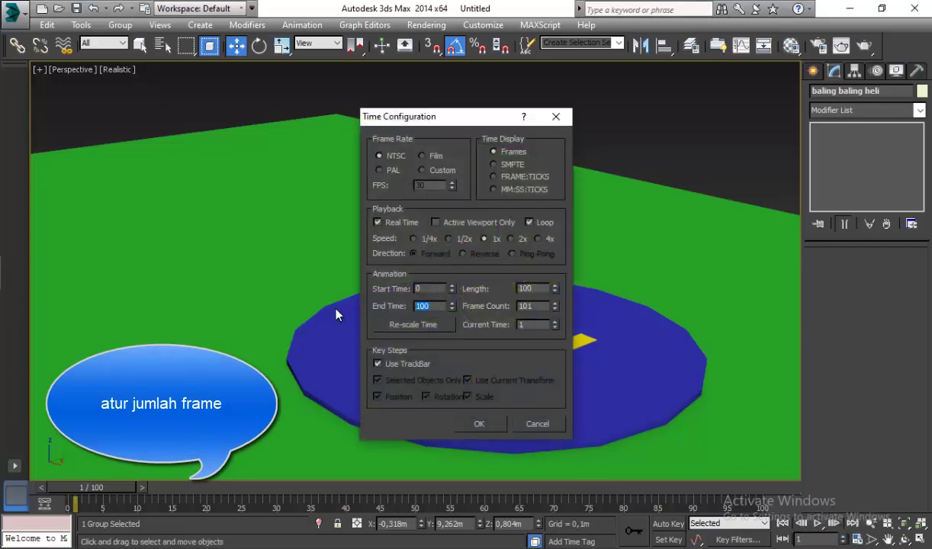
{"action": "type", "text": "300"}
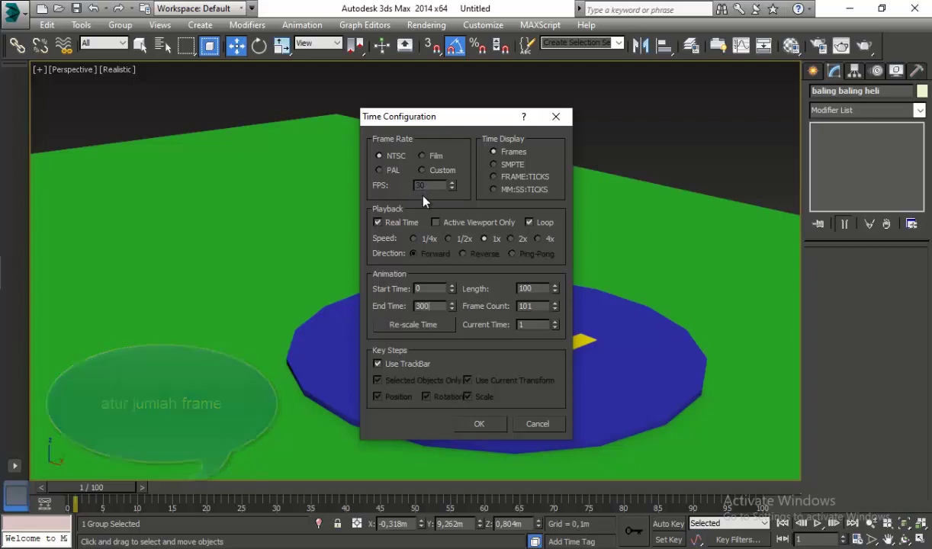
{"action": "left_click", "coordinate": [478, 423]}
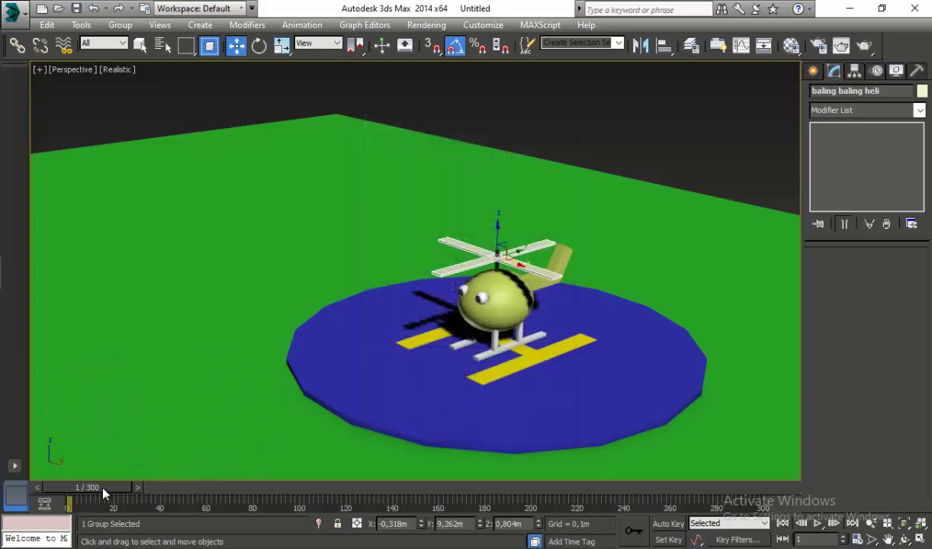
{"action": "left_click_drag", "start_coordinate": [104, 493], "coordinate": [54, 463]}
Step: With Auto Key on, set a rotor key at frame 45 and move to frame 255
{"action": "left_click", "coordinate": [664, 525]}
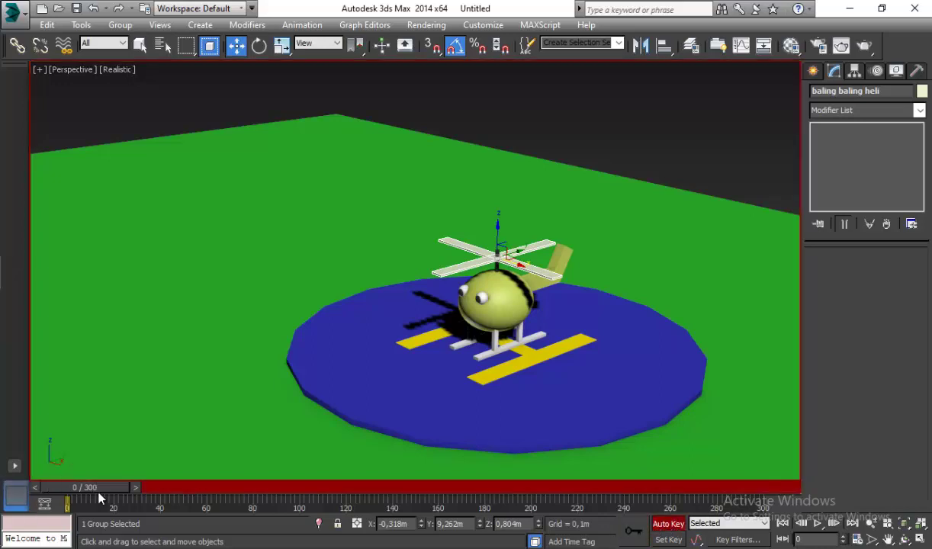
{"action": "mouse_move", "coordinate": [99, 489]}
{"action": "left_mouse_down"}
{"action": "mouse_move", "coordinate": [213, 494]}
{"action": "mouse_move", "coordinate": [202, 494]}
{"action": "left_mouse_up"}
{"action": "key", "text": "w"}
{"action": "left_click", "coordinate": [629, 527]}
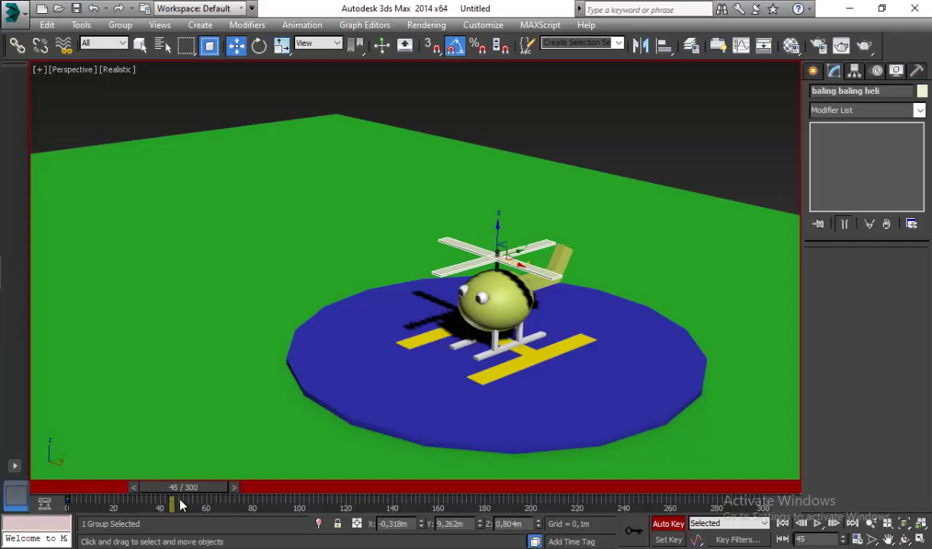
{"action": "mouse_move", "coordinate": [195, 492]}
{"action": "left_mouse_down"}
{"action": "mouse_move", "coordinate": [661, 497]}
{"action": "mouse_move", "coordinate": [654, 501]}
{"action": "left_mouse_up"}
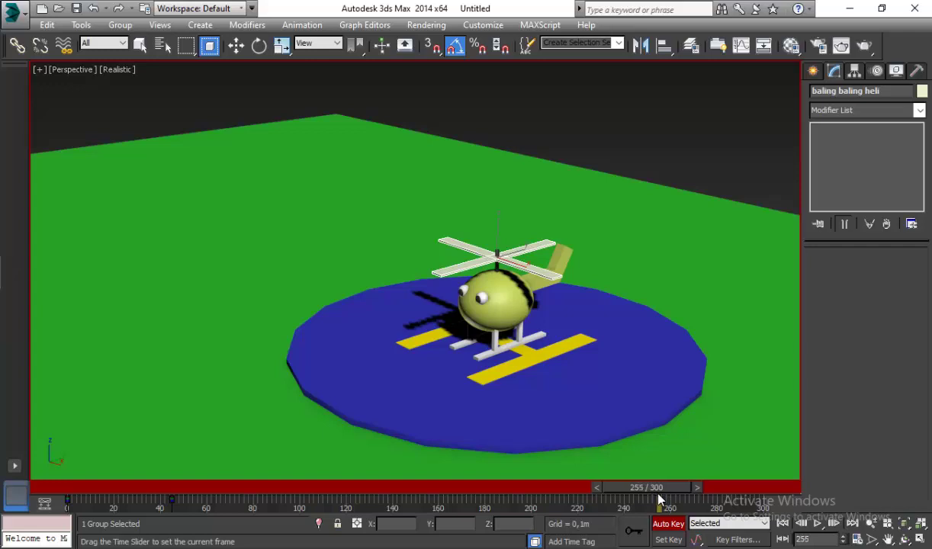
{"action": "key", "text": "w"}
Step: Rotate the rotor around its Z axis at frame 255, rewind to frame 0 and play
{"action": "left_click", "coordinate": [259, 45]}
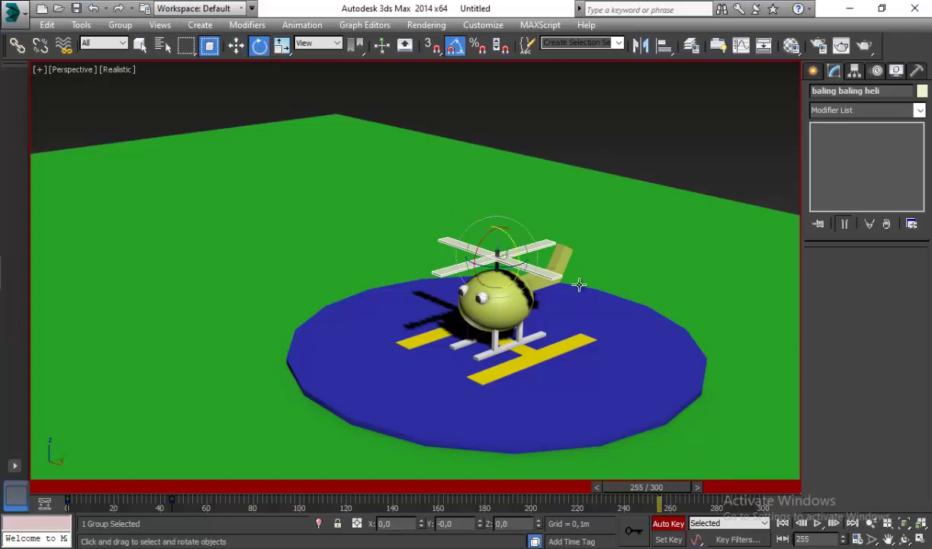
{"action": "left_click_drag", "start_coordinate": [526, 263], "coordinate": [415, 391]}
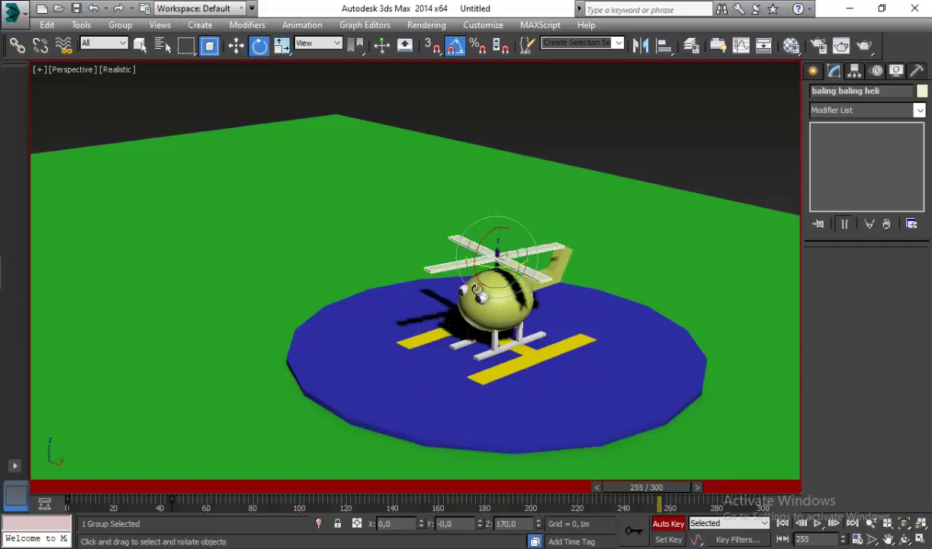
{"action": "mouse_move", "coordinate": [476, 288]}
{"action": "left_mouse_down"}
{"action": "mouse_move", "coordinate": [504, 297]}
{"action": "mouse_move", "coordinate": [385, 264]}
{"action": "mouse_move", "coordinate": [395, 395]}
{"action": "left_mouse_up"}
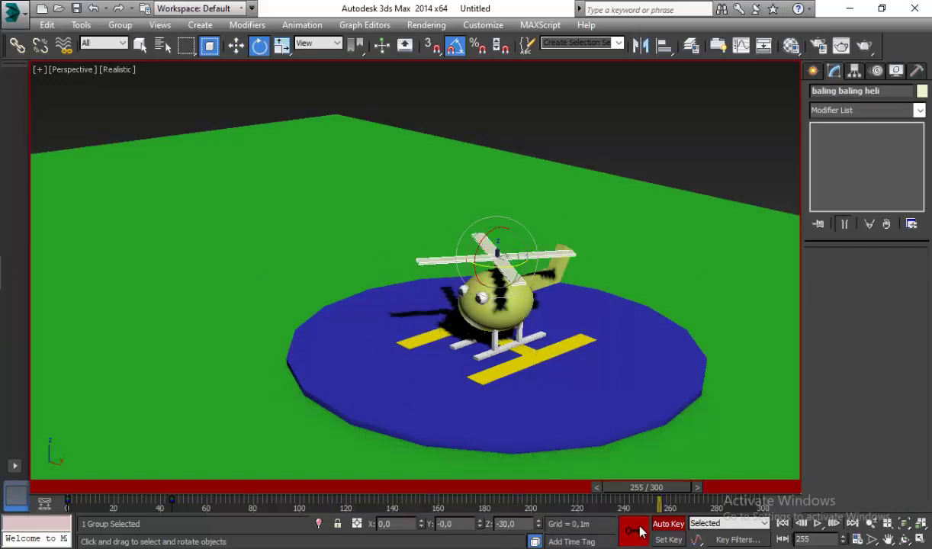
{"action": "left_click_drag", "start_coordinate": [647, 487], "coordinate": [53, 491]}
{"action": "key", "text": "e"}
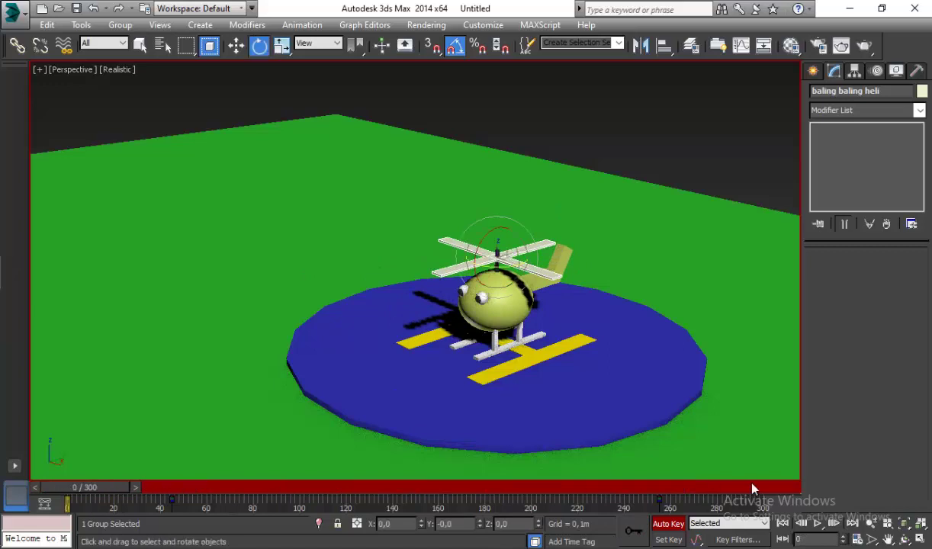
{"action": "left_click", "coordinate": [815, 525]}
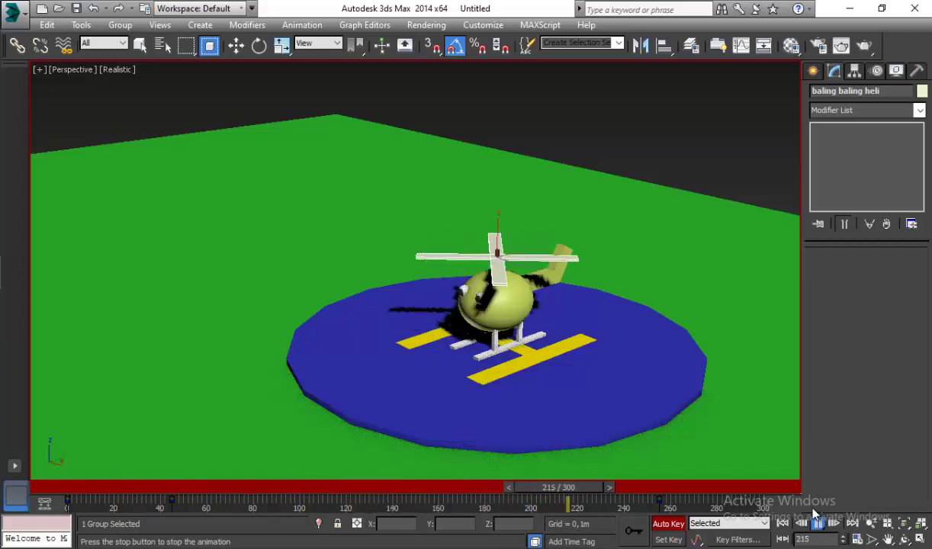
Step: Stop playback and scrub the time slider to check the rotor's spin at frame 80
{"action": "left_click", "coordinate": [654, 488]}
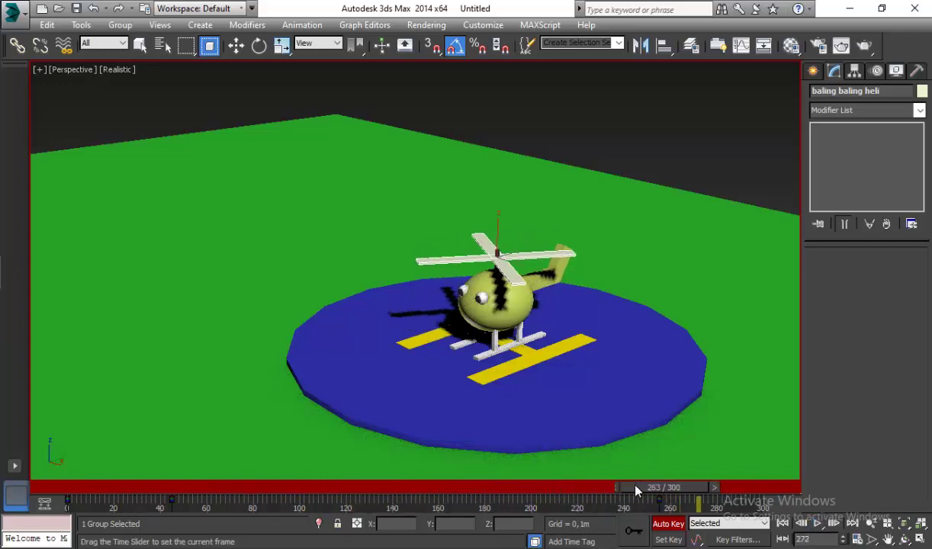
{"action": "mouse_move", "coordinate": [654, 490]}
{"action": "left_mouse_down"}
{"action": "mouse_move", "coordinate": [701, 492]}
{"action": "mouse_move", "coordinate": [141, 495]}
{"action": "mouse_move", "coordinate": [221, 496]}
{"action": "mouse_move", "coordinate": [263, 511]}
{"action": "mouse_move", "coordinate": [183, 509]}
{"action": "mouse_move", "coordinate": [263, 513]}
{"action": "left_mouse_up"}
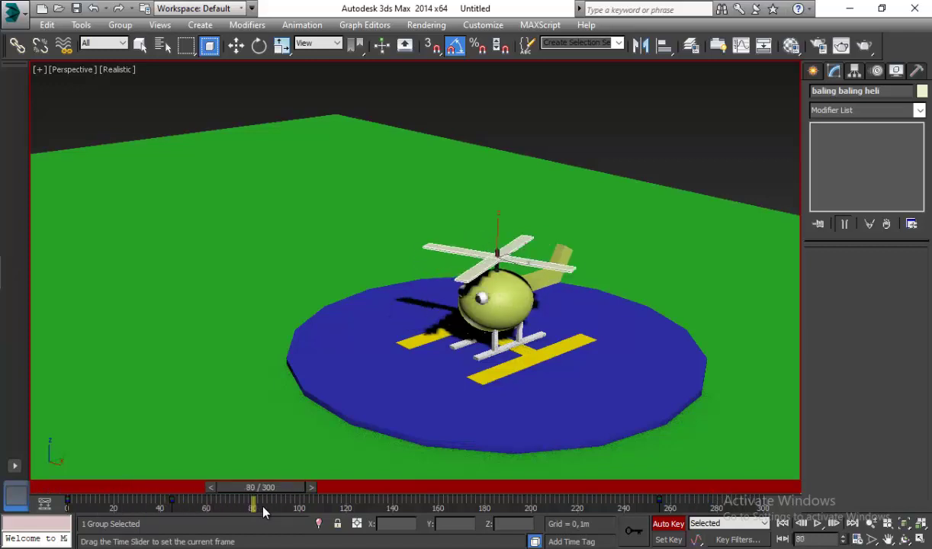
Step: Select the helicopter body and move to frame 120, zoomed out to show the building
{"action": "key", "text": "e"}
{"action": "left_click", "coordinate": [480, 309]}
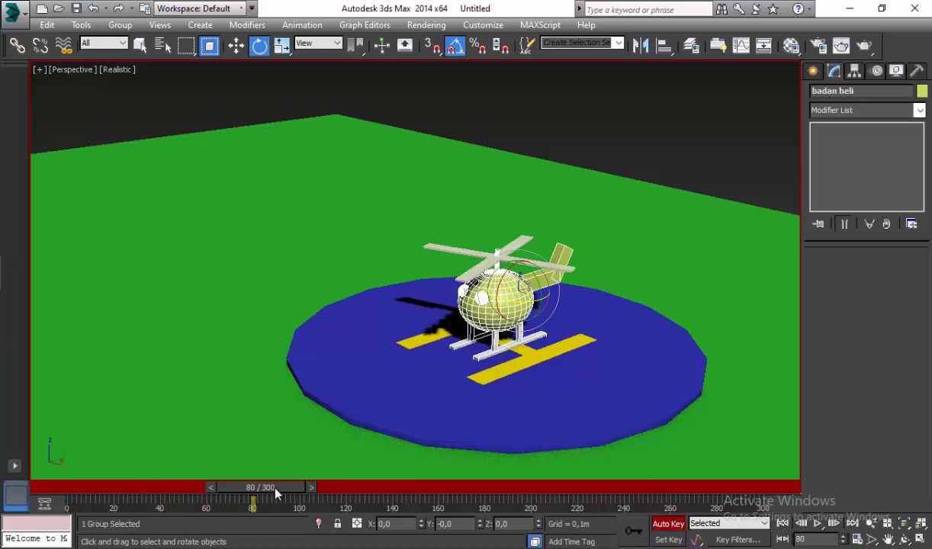
{"action": "mouse_move", "coordinate": [279, 494]}
{"action": "left_mouse_down"}
{"action": "mouse_move", "coordinate": [545, 497]}
{"action": "mouse_move", "coordinate": [339, 494]}
{"action": "mouse_move", "coordinate": [369, 494]}
{"action": "left_mouse_up"}
{"action": "key", "text": "e"}
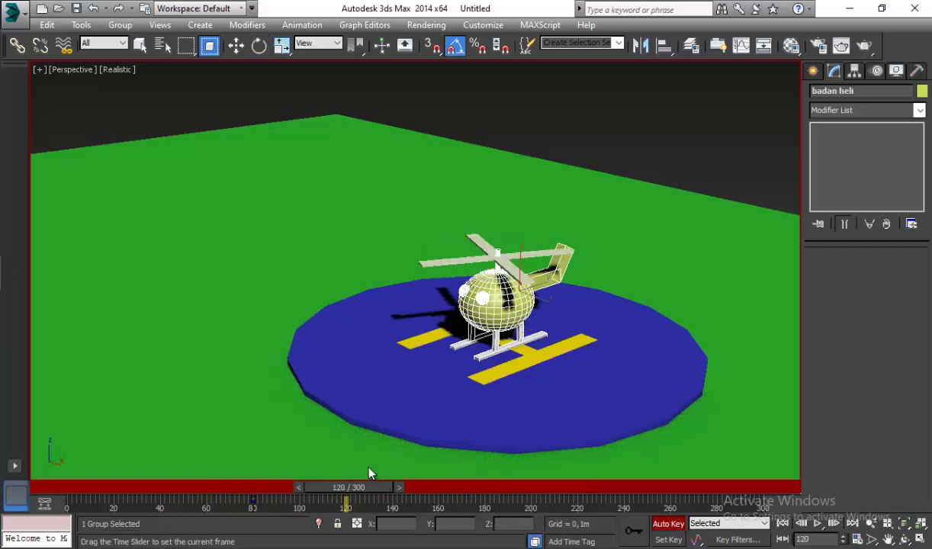
{"action": "scroll", "coordinate": [530, 288], "scroll_direction": "down", "scroll_amount": 5}
{"action": "scroll", "coordinate": [549, 286], "scroll_direction": "down", "scroll_amount": 3}
{"action": "middle_click_drag", "start_coordinate": [551, 285], "coordinate": [545, 301], "text": "alt"}
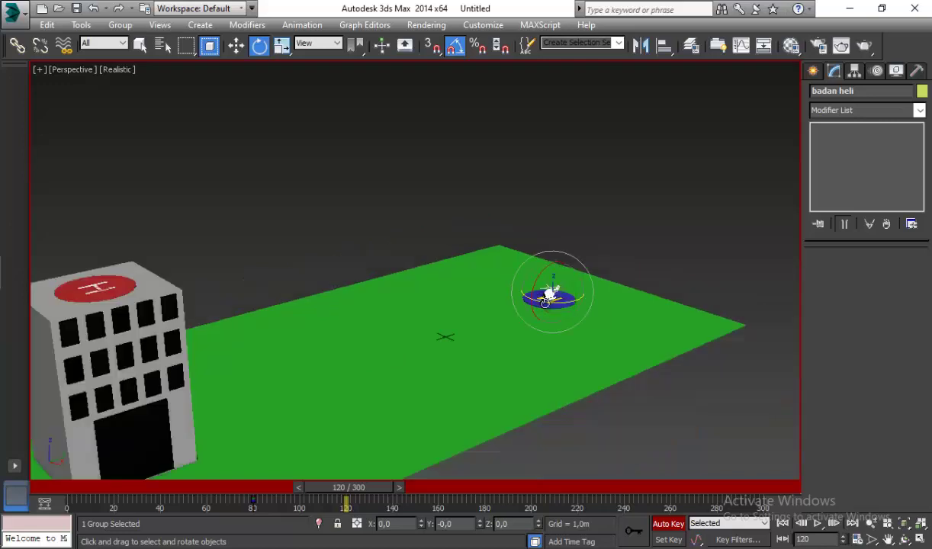
Step: Raise the helicopter body straight up off the pad to 12.13 m at frame 120
{"action": "left_click", "coordinate": [236, 45]}
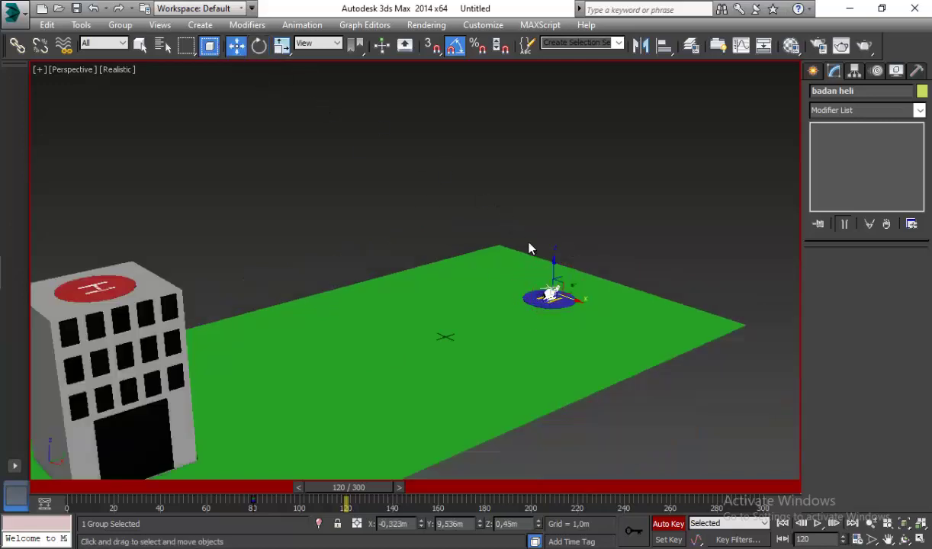
{"action": "left_click_drag", "start_coordinate": [549, 271], "coordinate": [591, 138]}
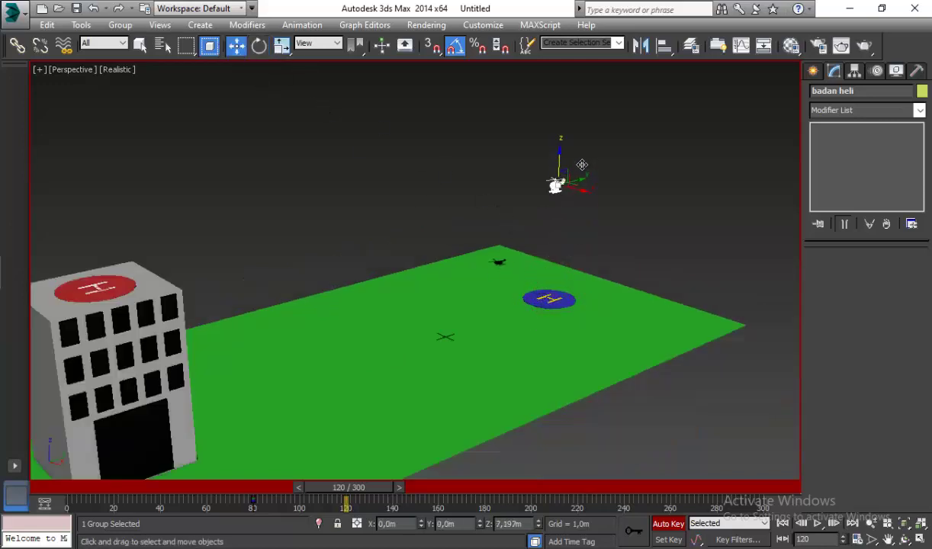
{"action": "middle_click_drag", "start_coordinate": [601, 275], "coordinate": [546, 249], "text": "alt"}
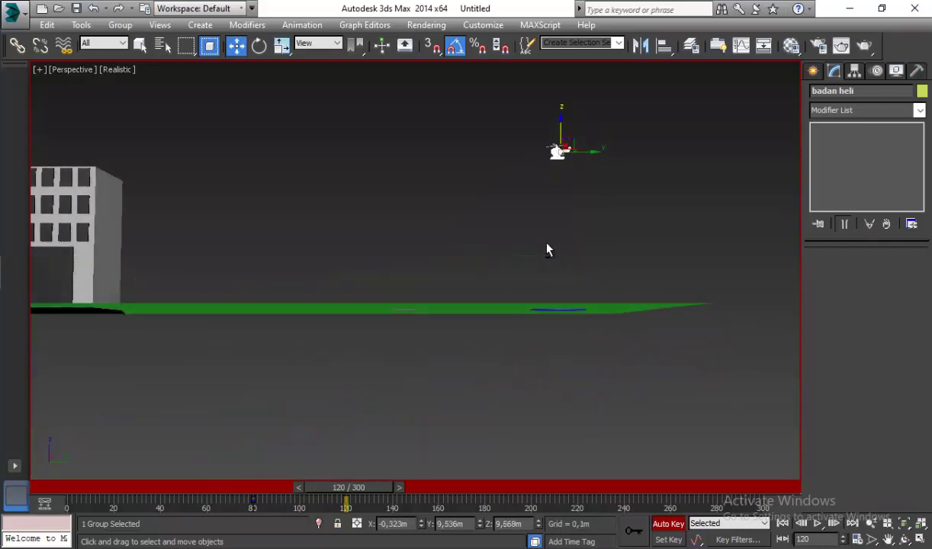
{"action": "left_click_drag", "start_coordinate": [562, 133], "coordinate": [561, 99]}
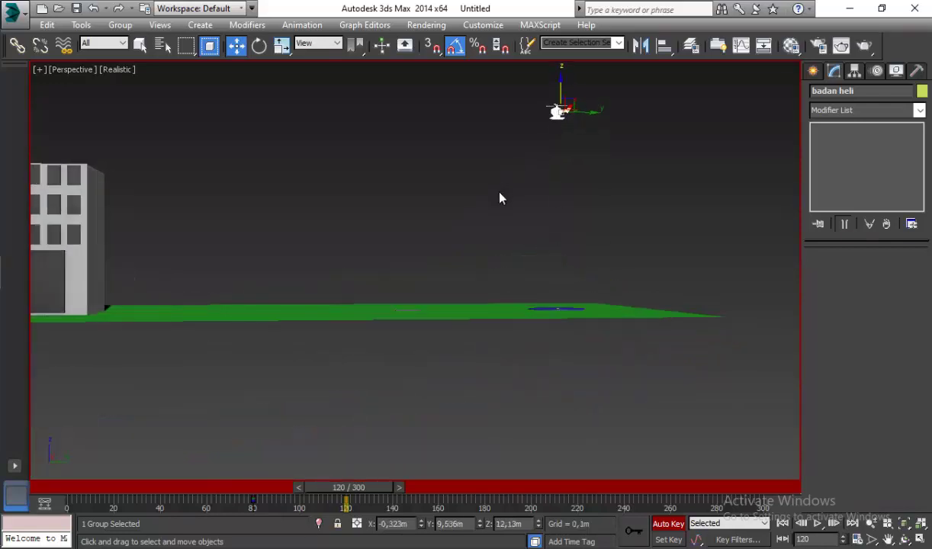
{"action": "middle_click_drag", "start_coordinate": [500, 197], "coordinate": [560, 232], "text": "alt"}
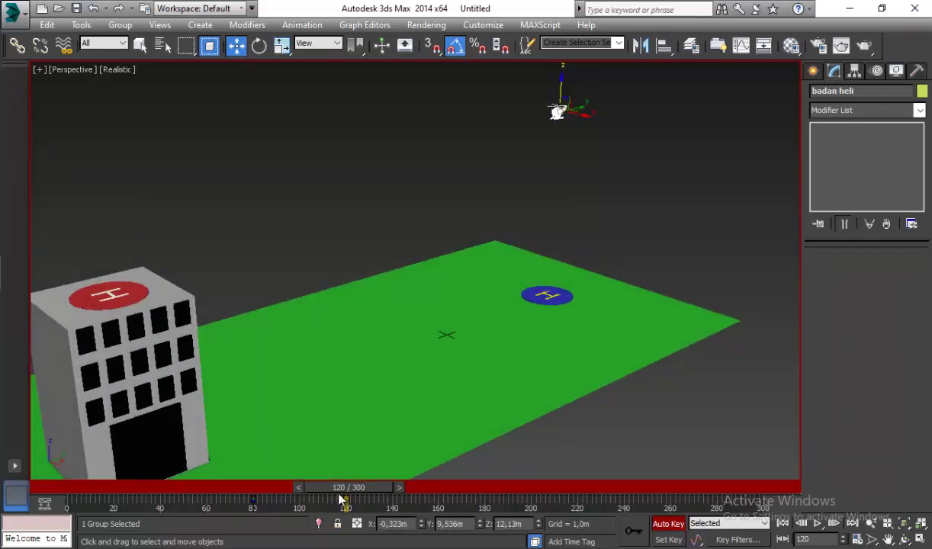
Step: Scrub back to frame 37 to preview the helicopter lifting off the blue pad
{"action": "left_click_drag", "start_coordinate": [339, 488], "coordinate": [263, 486]}
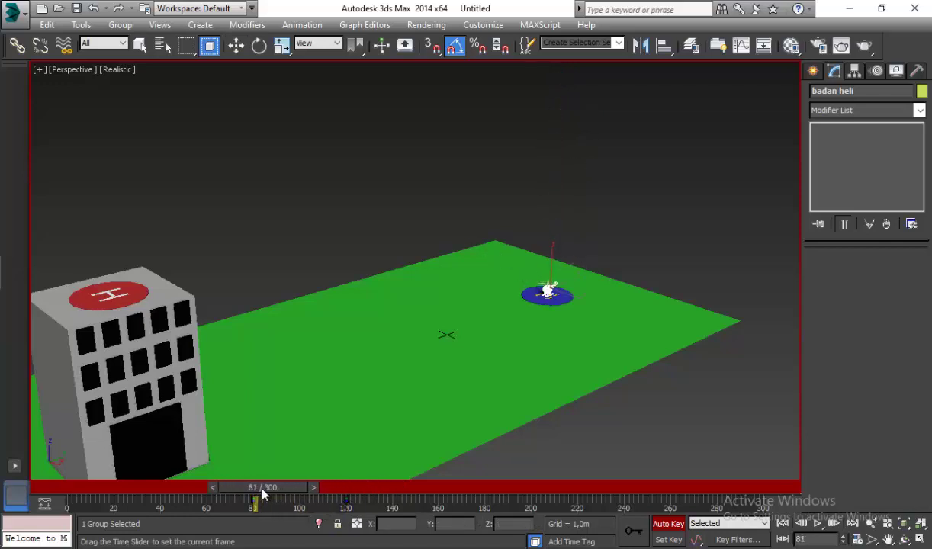
{"action": "left_click_drag", "start_coordinate": [263, 494], "coordinate": [161, 488]}
{"action": "key", "text": "w"}
{"action": "scroll", "coordinate": [584, 279], "scroll_direction": "up", "scroll_amount": 5}
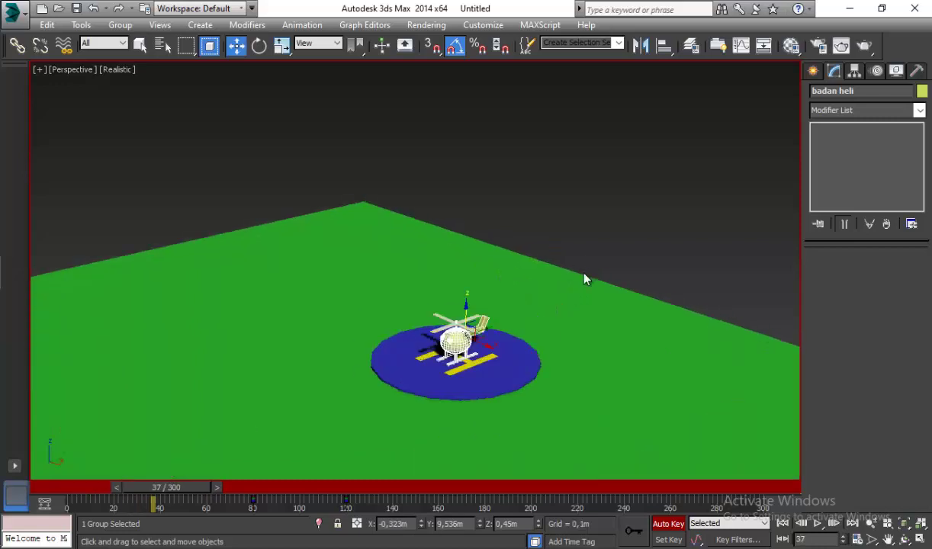
{"action": "scroll", "coordinate": [536, 348], "scroll_direction": "up", "scroll_amount": 3}
Step: Play the lift-off animation and stop it to review the timing
{"action": "left_click", "coordinate": [817, 523]}
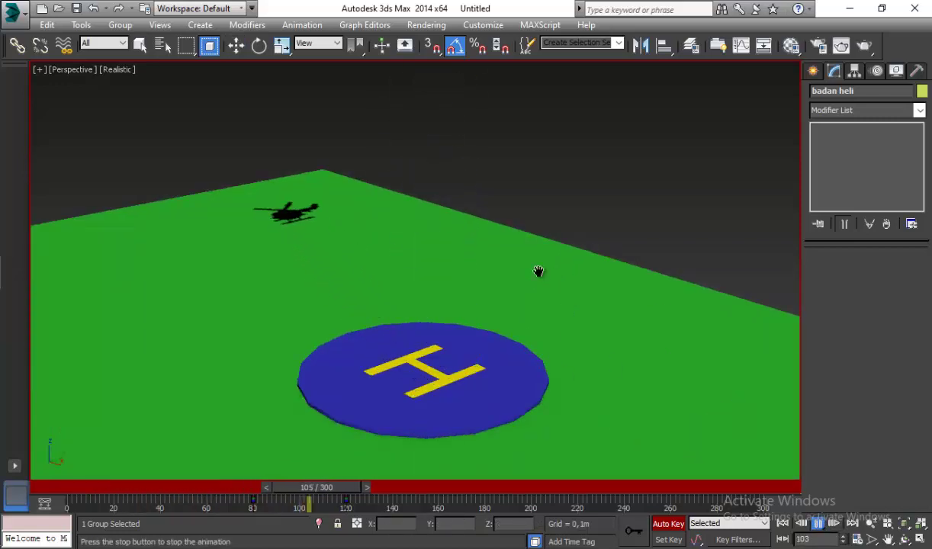
{"action": "scroll", "coordinate": [537, 269], "scroll_direction": "down", "scroll_amount": 5}
{"action": "scroll", "coordinate": [536, 264], "scroll_direction": "down", "scroll_amount": 5}
{"action": "scroll", "coordinate": [557, 279], "scroll_direction": "down", "scroll_amount": 1}
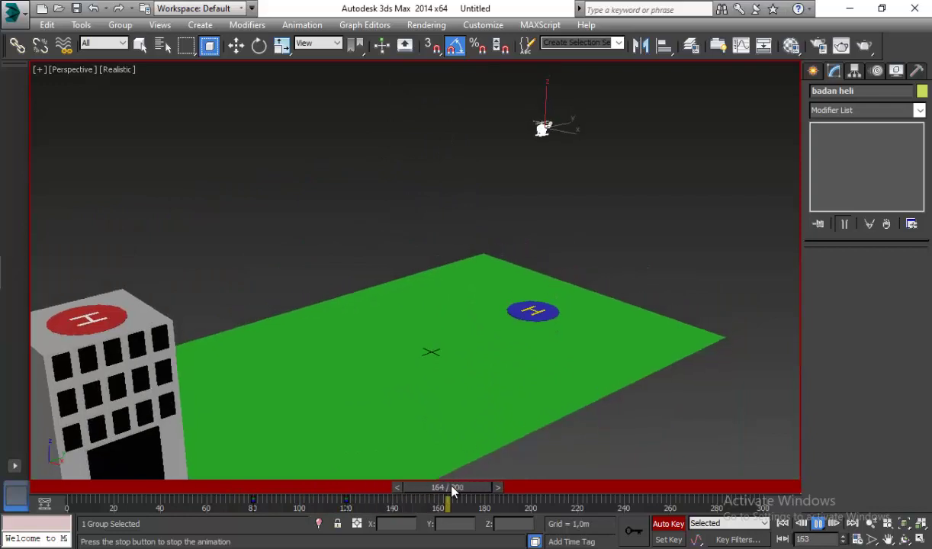
{"action": "mouse_move", "coordinate": [500, 488]}
{"action": "left_mouse_down"}
{"action": "mouse_move", "coordinate": [349, 474]}
{"action": "mouse_move", "coordinate": [470, 472]}
{"action": "left_mouse_up"}
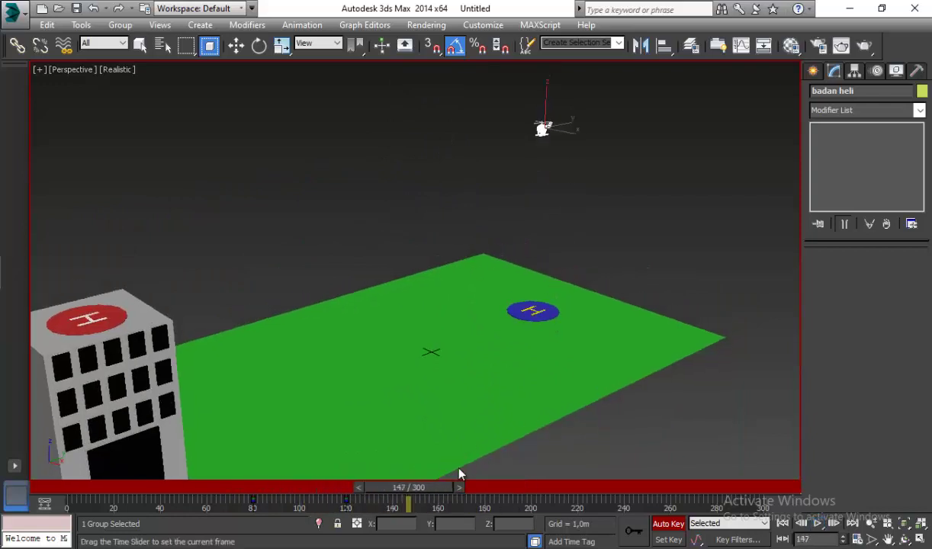
Step: Shift the helicopter's frame-120 key to frame 163 and replay to check the delayed lift-off
{"action": "key", "text": "w"}
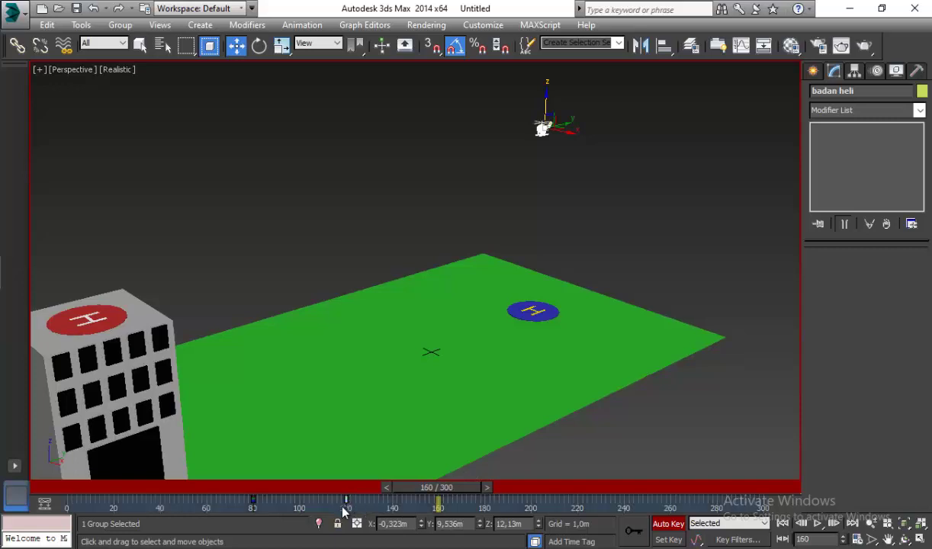
{"action": "left_click_drag", "start_coordinate": [345, 505], "coordinate": [439, 523]}
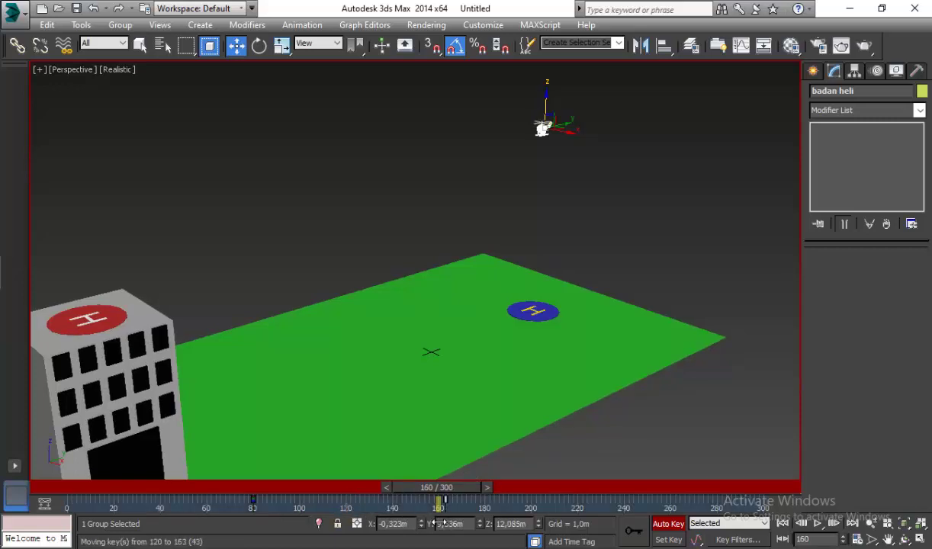
{"action": "left_click_drag", "start_coordinate": [436, 487], "coordinate": [177, 487]}
{"action": "scroll", "coordinate": [602, 289], "scroll_direction": "up", "scroll_amount": 4}
{"action": "scroll", "coordinate": [592, 311], "scroll_direction": "up", "scroll_amount": 1}
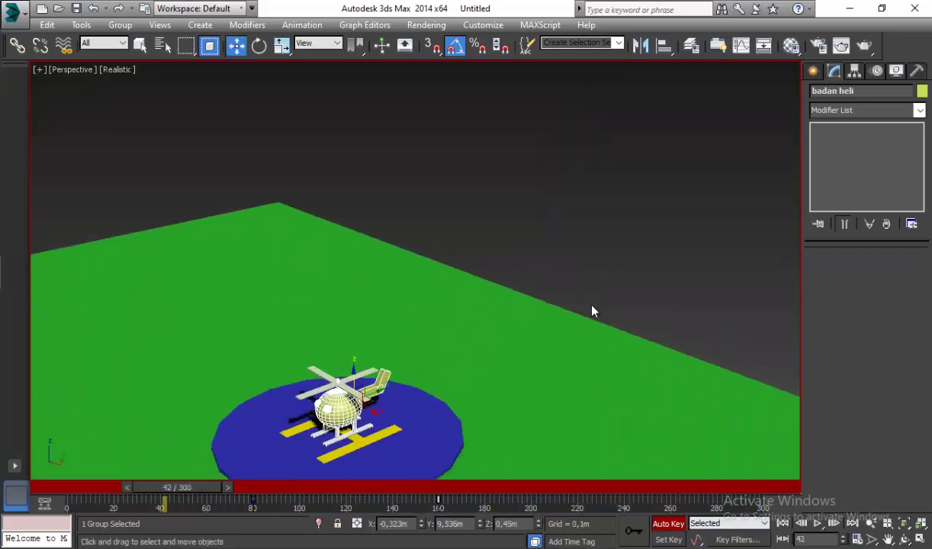
{"action": "left_click", "coordinate": [815, 520]}
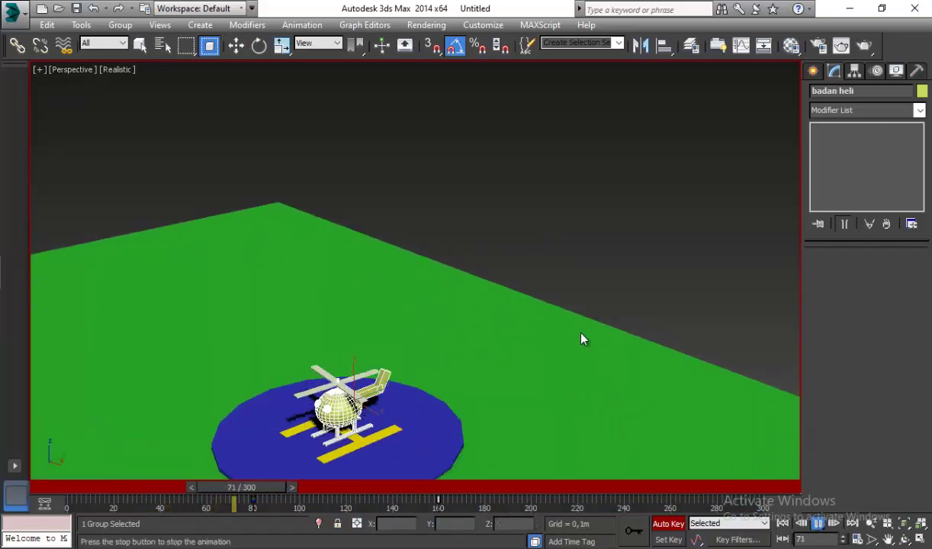
{"action": "scroll", "coordinate": [583, 337], "scroll_direction": "down", "scroll_amount": 3}
{"action": "scroll", "coordinate": [583, 337], "scroll_direction": "down", "scroll_amount": 2}
{"action": "scroll", "coordinate": [583, 334], "scroll_direction": "down", "scroll_amount": 2}
{"action": "scroll", "coordinate": [583, 334], "scroll_direction": "down", "scroll_amount": 2}
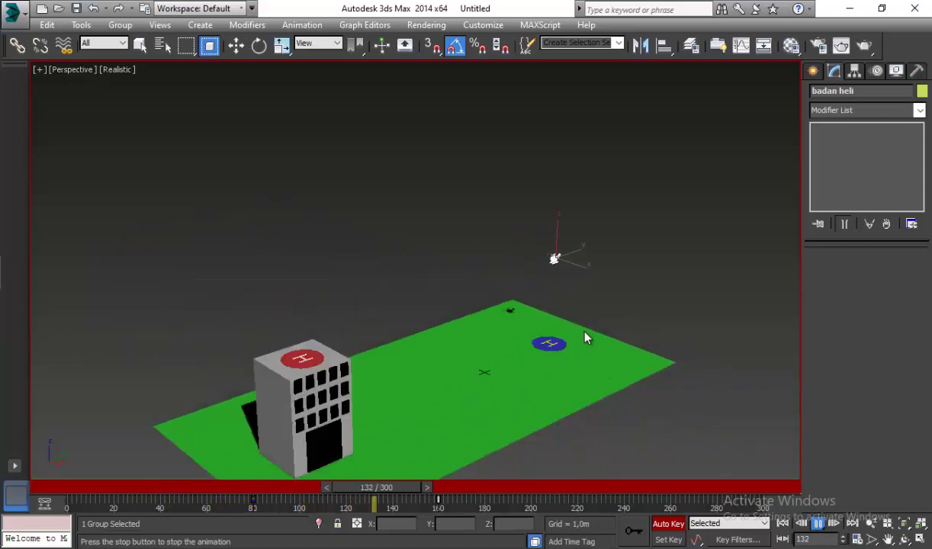
{"action": "mouse_move", "coordinate": [440, 487]}
{"action": "left_mouse_down"}
{"action": "mouse_move", "coordinate": [472, 488]}
{"action": "mouse_move", "coordinate": [440, 483]}
{"action": "mouse_move", "coordinate": [482, 476]}
{"action": "mouse_move", "coordinate": [463, 473]}
{"action": "left_mouse_up"}
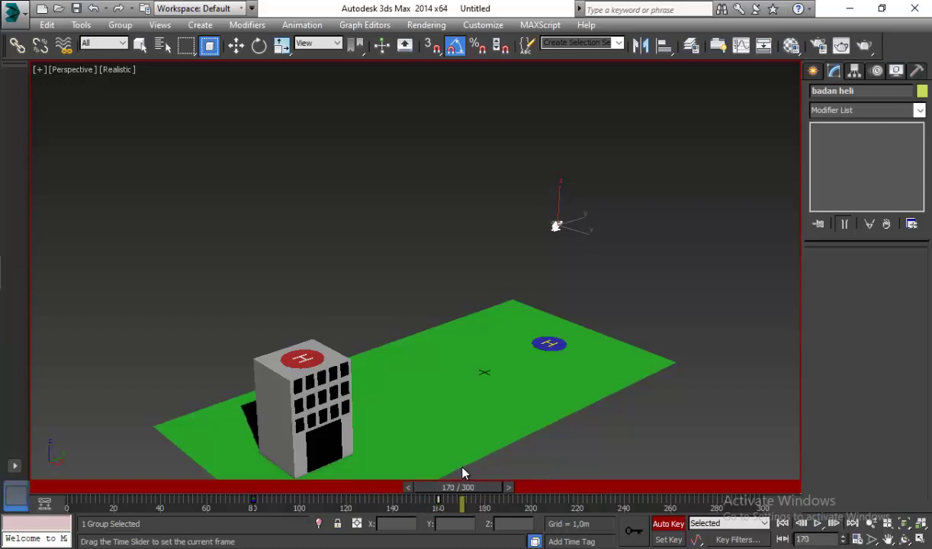
Step: At frame 300, move the helicopter over next to the building
{"action": "key", "text": "w"}
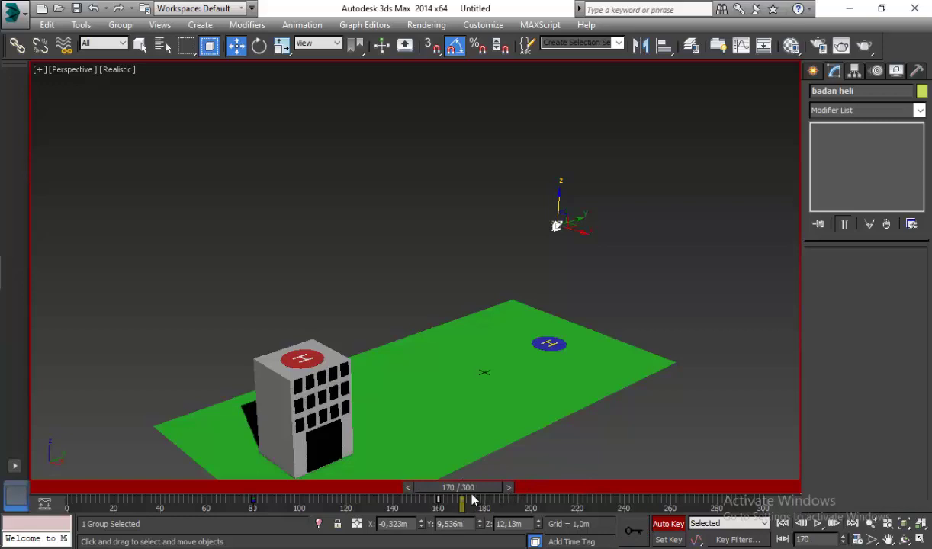
{"action": "left_click_drag", "start_coordinate": [473, 496], "coordinate": [770, 488]}
{"action": "key", "text": "w"}
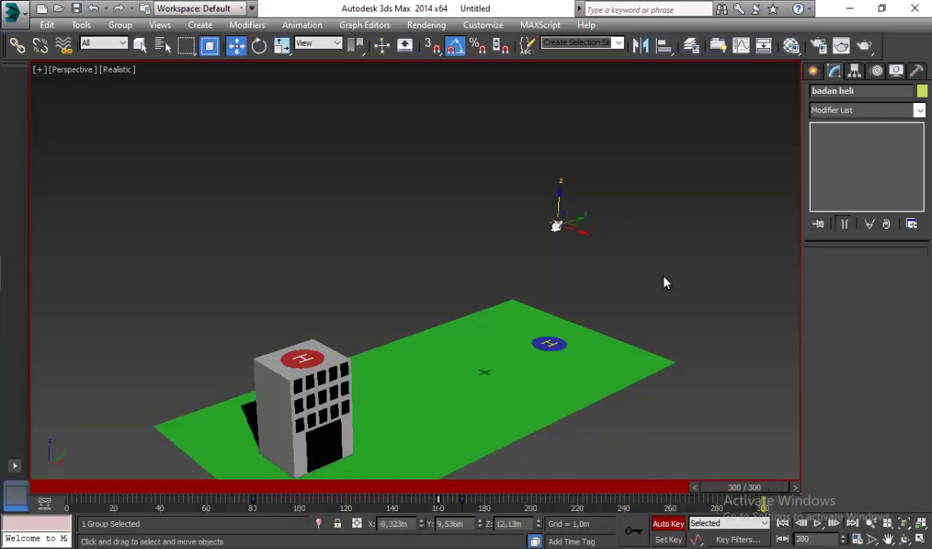
{"action": "mouse_move", "coordinate": [663, 283]}
{"action": "middle_mouse_down", "text": "alt"}
{"action": "mouse_move", "coordinate": [472, 323]}
{"action": "mouse_move", "coordinate": [462, 306]}
{"action": "mouse_move", "coordinate": [576, 297]}
{"action": "mouse_move", "coordinate": [600, 305]}
{"action": "middle_mouse_up", "text": "alt"}
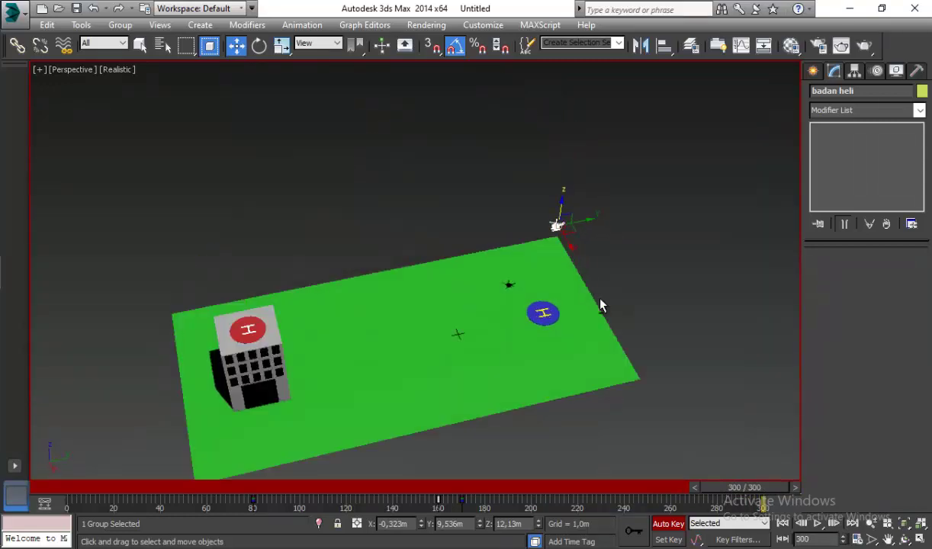
{"action": "left_click_drag", "start_coordinate": [586, 216], "coordinate": [260, 258]}
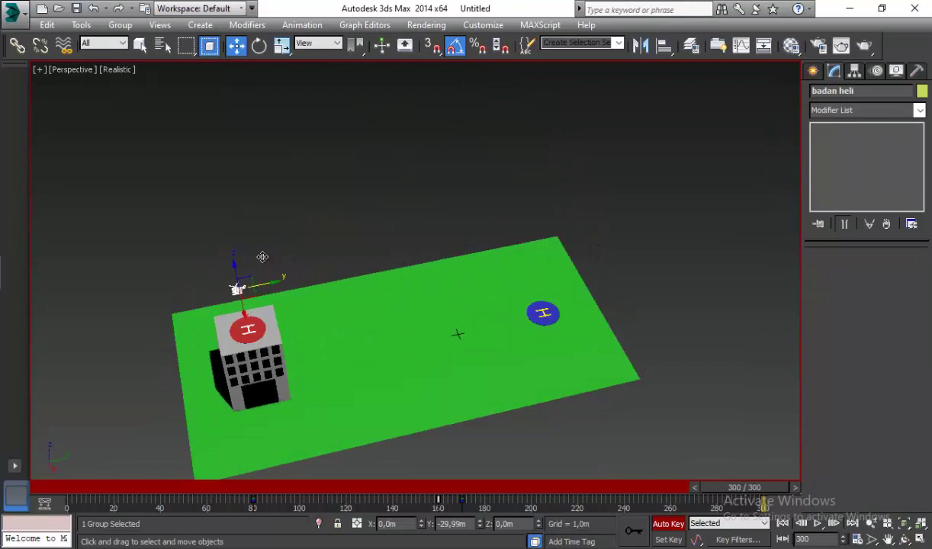
Step: In the Top view, place the helicopter exactly above the rooftop H helipad
{"action": "left_click", "coordinate": [919, 538]}
{"action": "scroll", "coordinate": [309, 206], "scroll_direction": "up", "scroll_amount": 2}
{"action": "scroll", "coordinate": [315, 176], "scroll_direction": "up", "scroll_amount": 4}
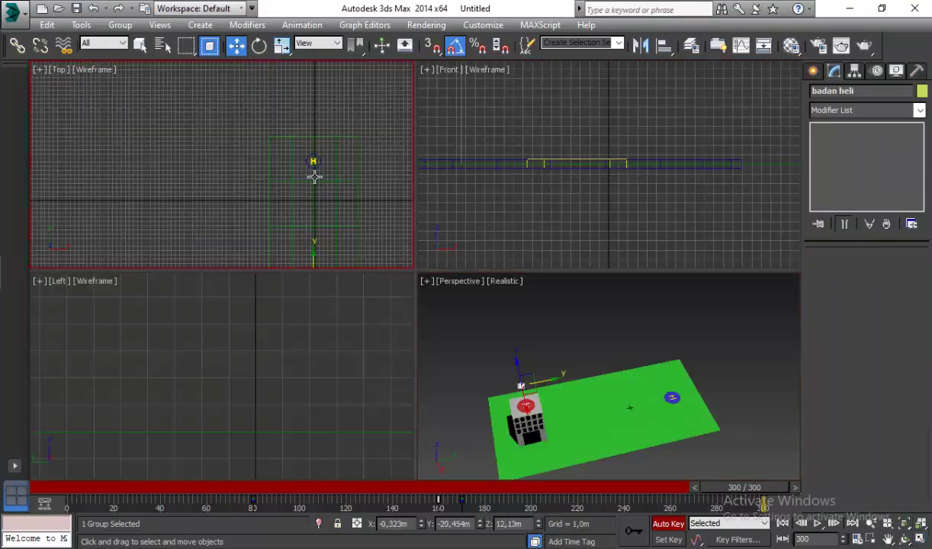
{"action": "scroll", "coordinate": [328, 192], "scroll_direction": "down", "scroll_amount": 2}
{"action": "scroll", "coordinate": [333, 211], "scroll_direction": "up", "scroll_amount": 2}
{"action": "scroll", "coordinate": [305, 191], "scroll_direction": "up", "scroll_amount": 2}
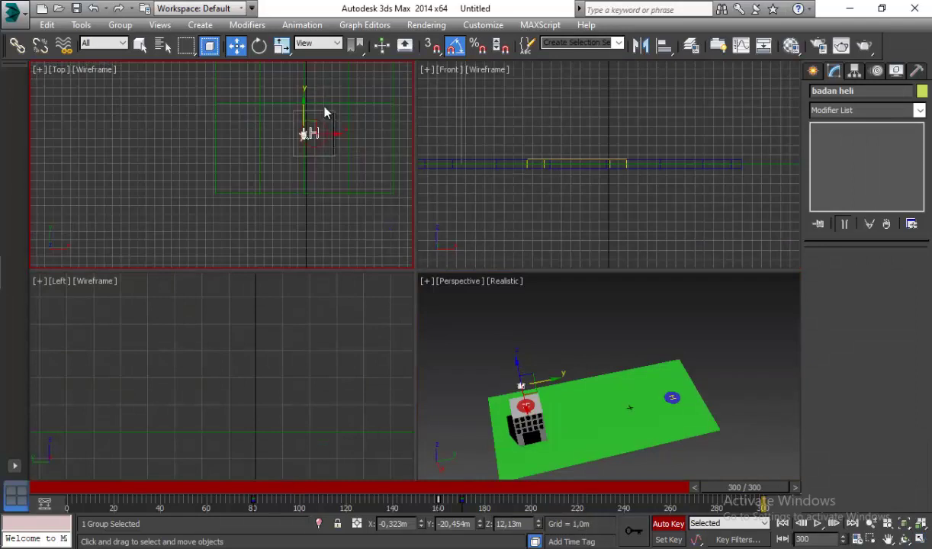
{"action": "scroll", "coordinate": [325, 115], "scroll_direction": "up", "scroll_amount": 3}
{"action": "left_click_drag", "start_coordinate": [249, 215], "coordinate": [291, 200]}
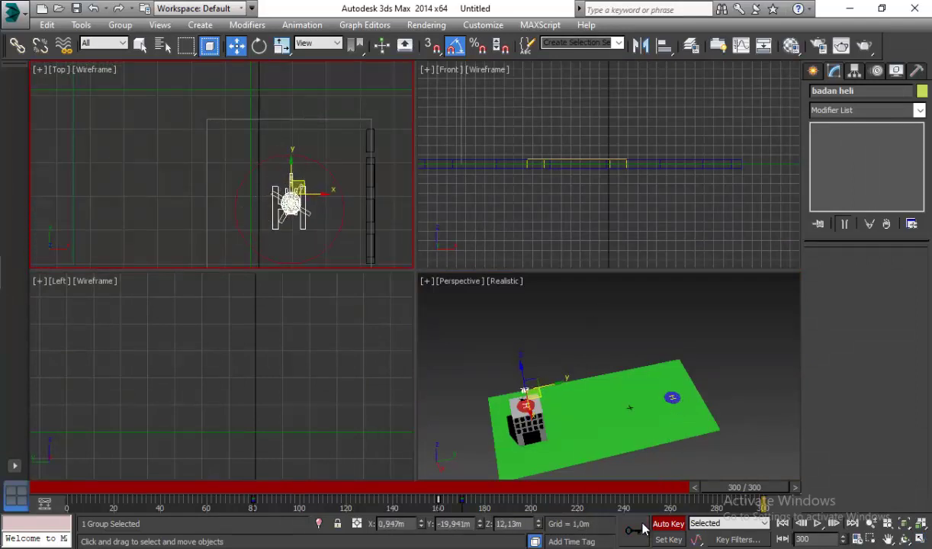
{"action": "left_click", "coordinate": [743, 379]}
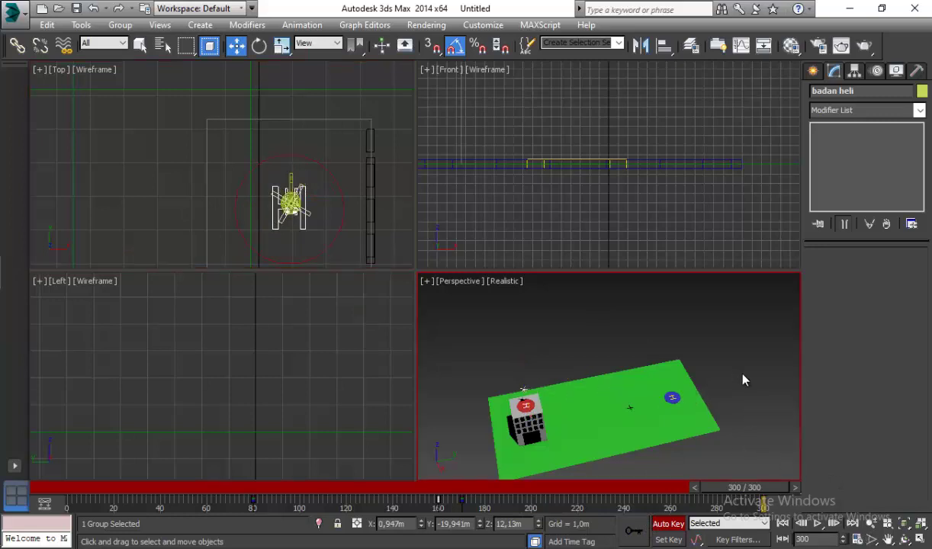
{"action": "key", "text": "alt+w"}
{"action": "middle_click_drag", "start_coordinate": [635, 358], "coordinate": [640, 310], "text": "alt"}
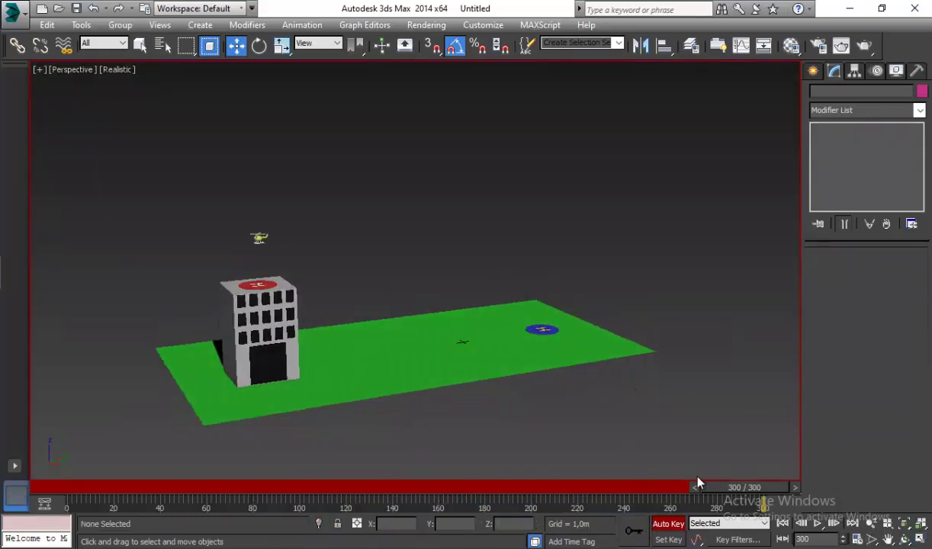
Step: Select the baling baling heli rotor group in the viewport
{"action": "mouse_move", "coordinate": [745, 487]}
{"action": "left_mouse_down"}
{"action": "mouse_move", "coordinate": [600, 474]}
{"action": "mouse_move", "coordinate": [737, 471]}
{"action": "left_mouse_up"}
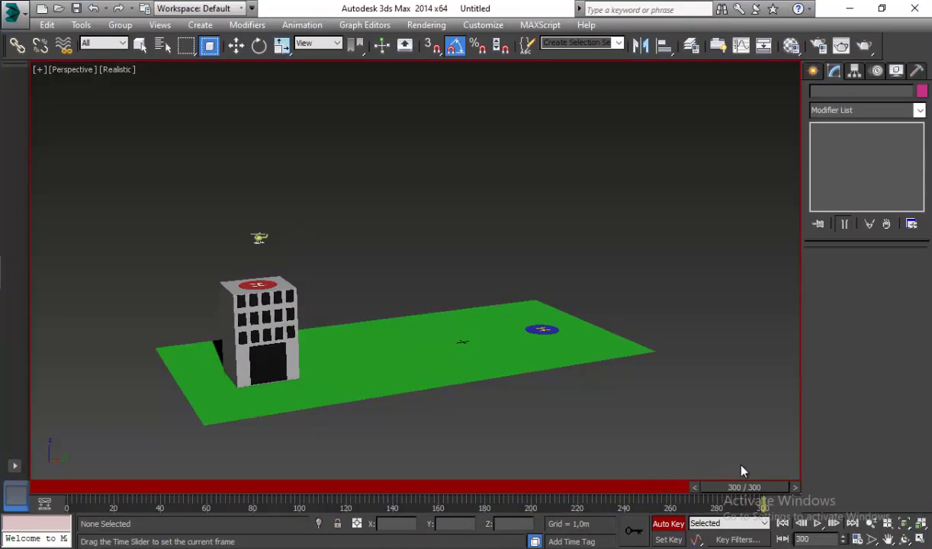
{"action": "key", "text": "w"}
{"action": "scroll", "coordinate": [258, 239], "scroll_direction": "up", "scroll_amount": 3}
{"action": "scroll", "coordinate": [470, 223], "scroll_direction": "up", "scroll_amount": 5}
{"action": "scroll", "coordinate": [531, 225], "scroll_direction": "down", "scroll_amount": 3}
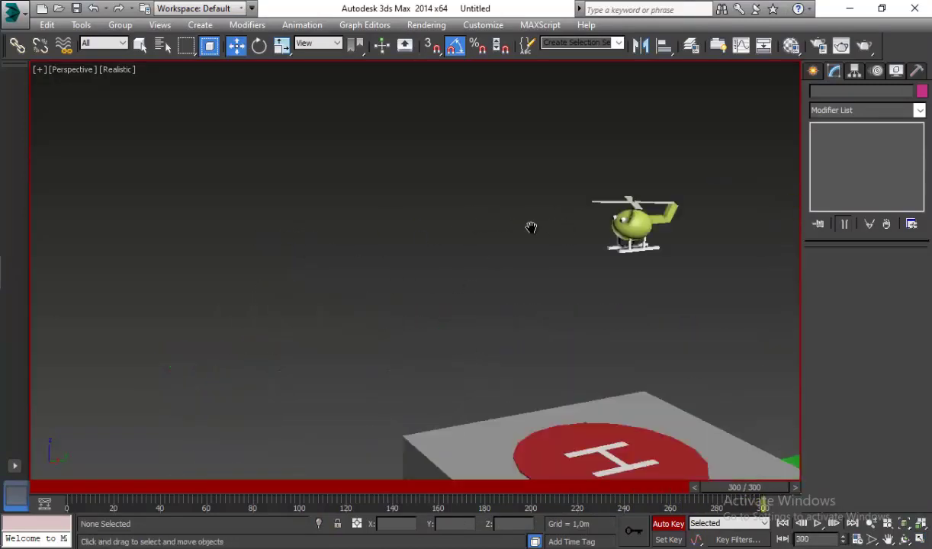
{"action": "middle_click_drag", "start_coordinate": [530, 224], "coordinate": [364, 225]}
{"action": "scroll", "coordinate": [485, 200], "scroll_direction": "up", "scroll_amount": 5}
{"action": "left_click", "coordinate": [485, 198]}
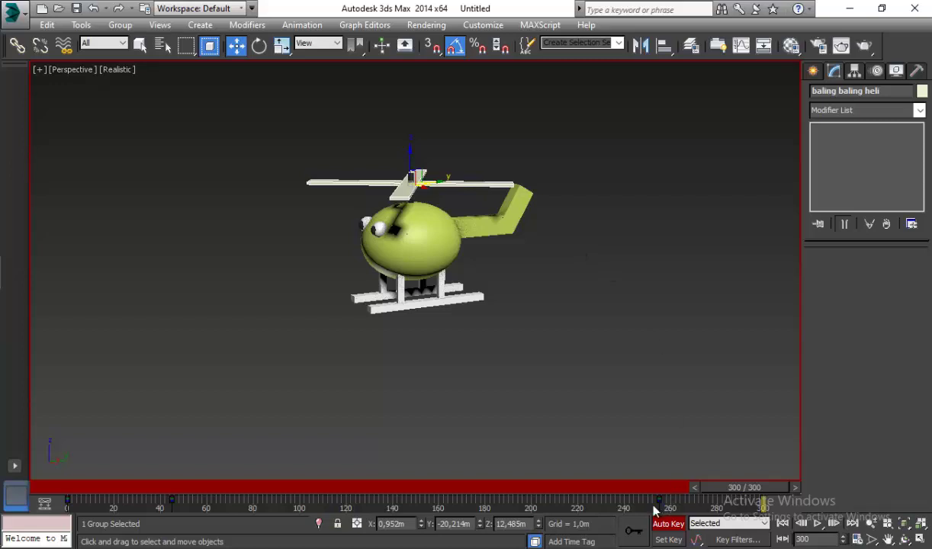
Step: Move the rotor's frame-255 key to frame 300 and open Time Configuration
{"action": "left_click_drag", "start_coordinate": [654, 509], "coordinate": [771, 515]}
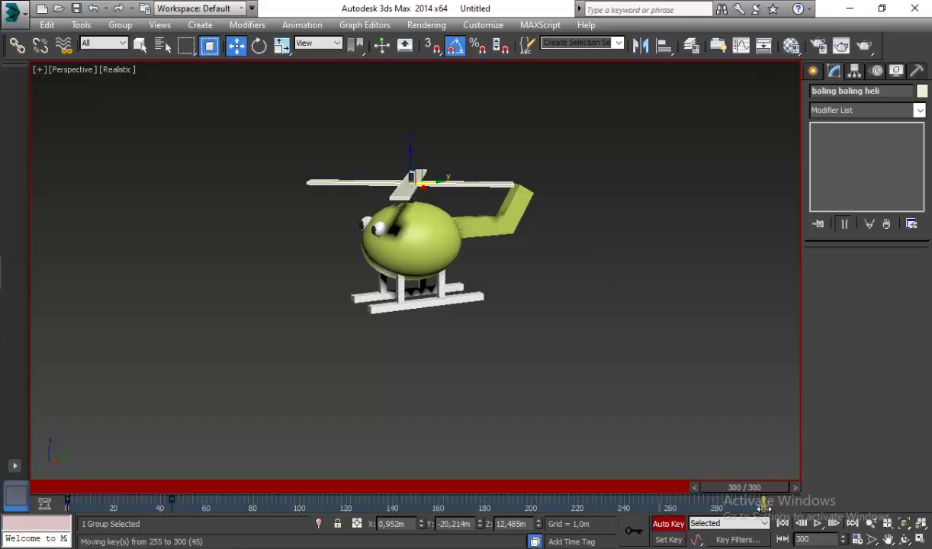
{"action": "left_click_drag", "start_coordinate": [764, 506], "coordinate": [763, 514]}
{"action": "right_click", "coordinate": [832, 521]}
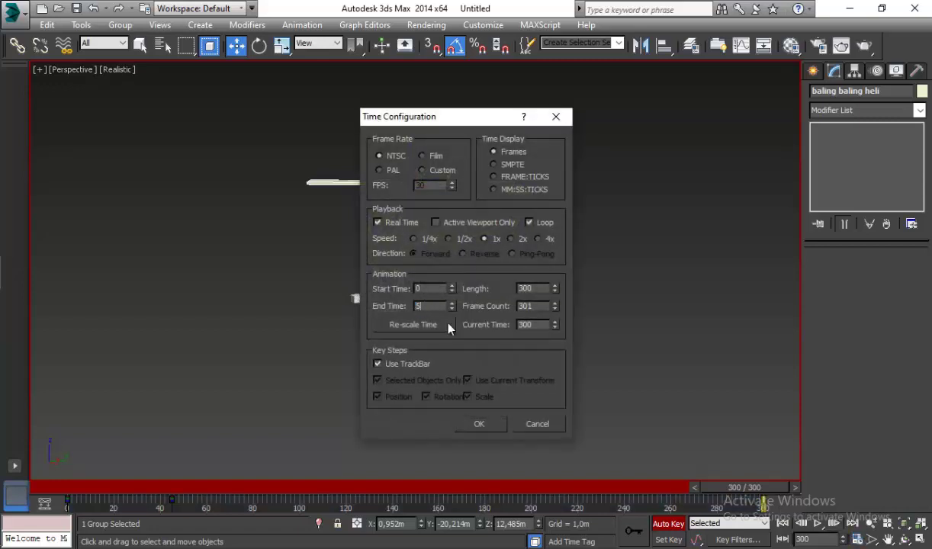
Step: Extend the animation length to 500 frames and scrub through the frames after 300
{"action": "left_click", "coordinate": [480, 426]}
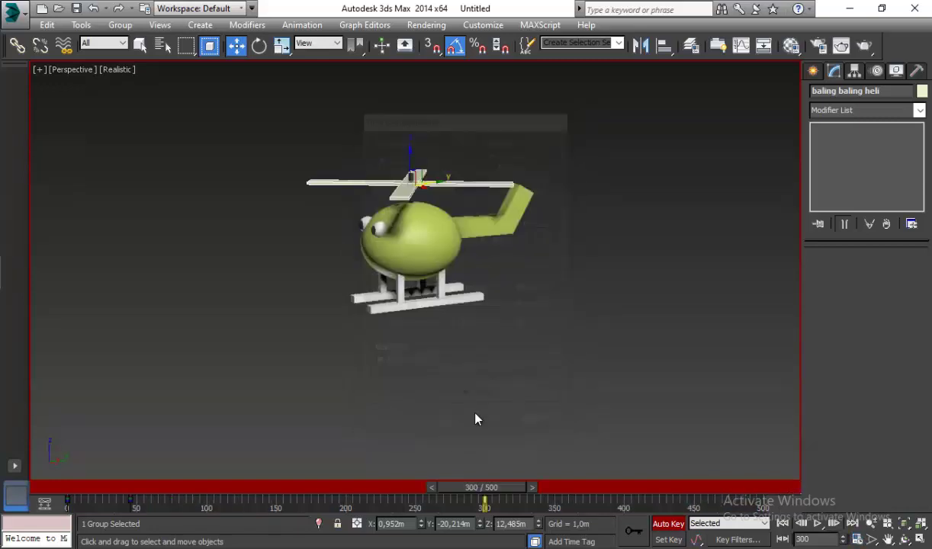
{"action": "scroll", "coordinate": [473, 404], "scroll_direction": "down", "scroll_amount": 3}
{"action": "scroll", "coordinate": [471, 381], "scroll_direction": "down", "scroll_amount": 5}
{"action": "scroll", "coordinate": [459, 289], "scroll_direction": "down", "scroll_amount": 3}
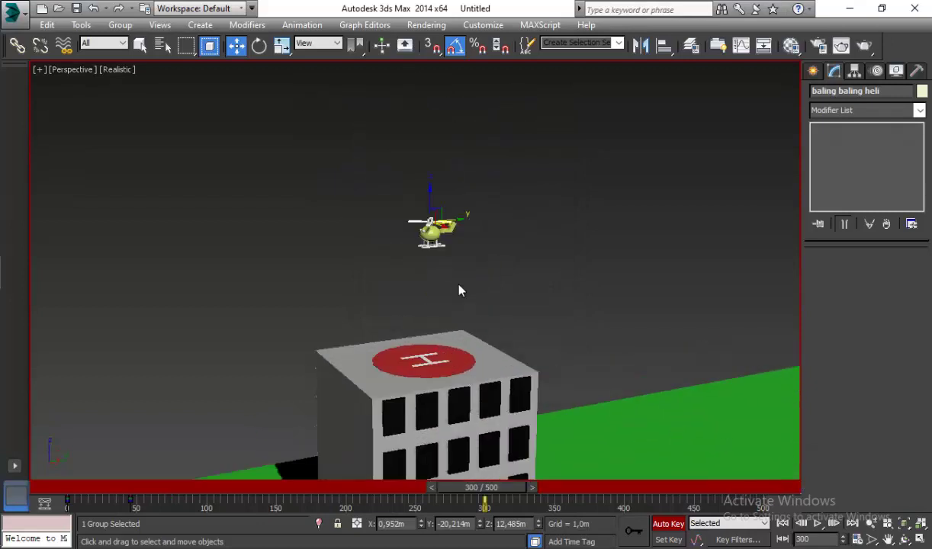
{"action": "left_click_drag", "start_coordinate": [485, 487], "coordinate": [475, 476]}
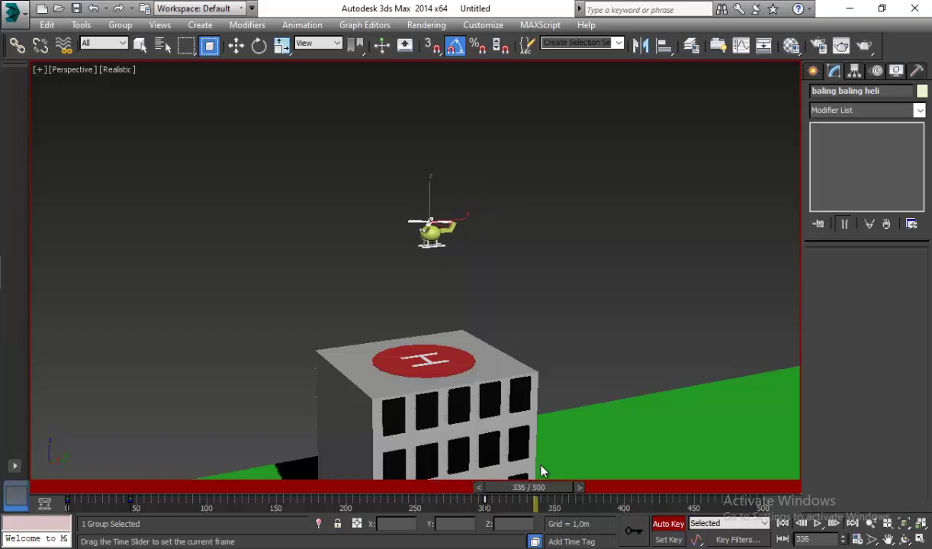
{"action": "left_click_drag", "start_coordinate": [476, 475], "coordinate": [692, 471]}
Step: Shift the rotor's frame-300 key to frame 455 and select the badan heli body
{"action": "key", "text": "w"}
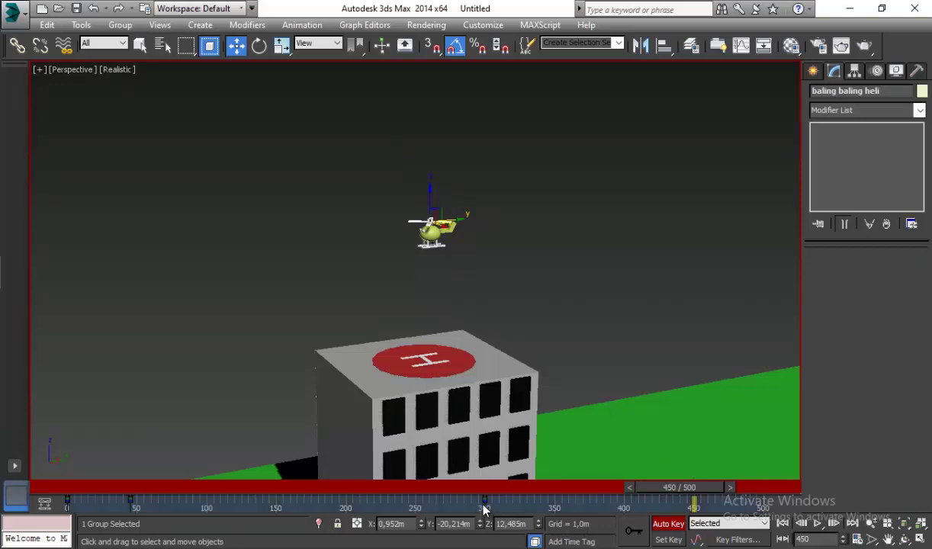
{"action": "mouse_move", "coordinate": [478, 509]}
{"action": "left_mouse_down"}
{"action": "mouse_move", "coordinate": [675, 510]}
{"action": "mouse_move", "coordinate": [458, 478]}
{"action": "left_mouse_up"}
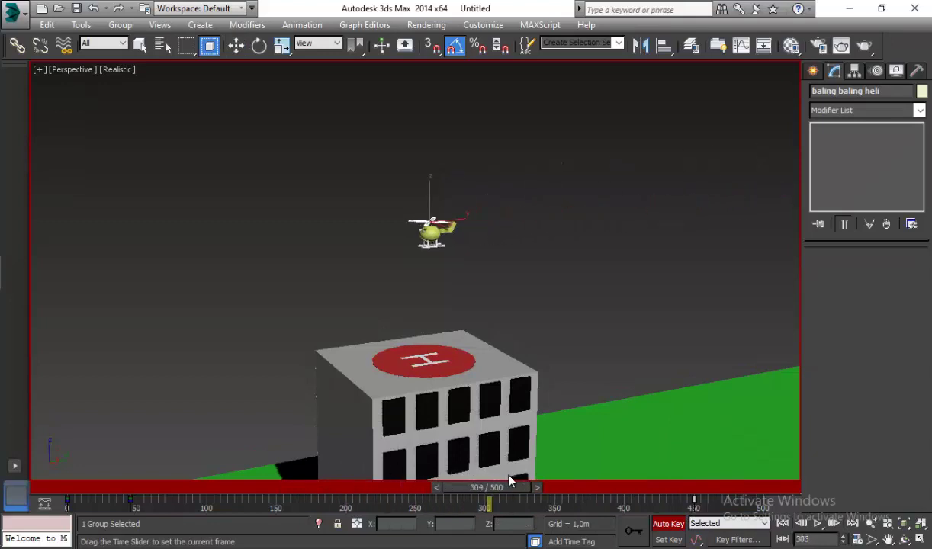
{"action": "mouse_move", "coordinate": [458, 478]}
{"action": "left_mouse_down"}
{"action": "mouse_move", "coordinate": [532, 482]}
{"action": "mouse_move", "coordinate": [461, 483]}
{"action": "mouse_move", "coordinate": [523, 481]}
{"action": "mouse_move", "coordinate": [513, 482]}
{"action": "left_mouse_up"}
{"action": "key", "text": "w"}
{"action": "left_click", "coordinate": [427, 232]}
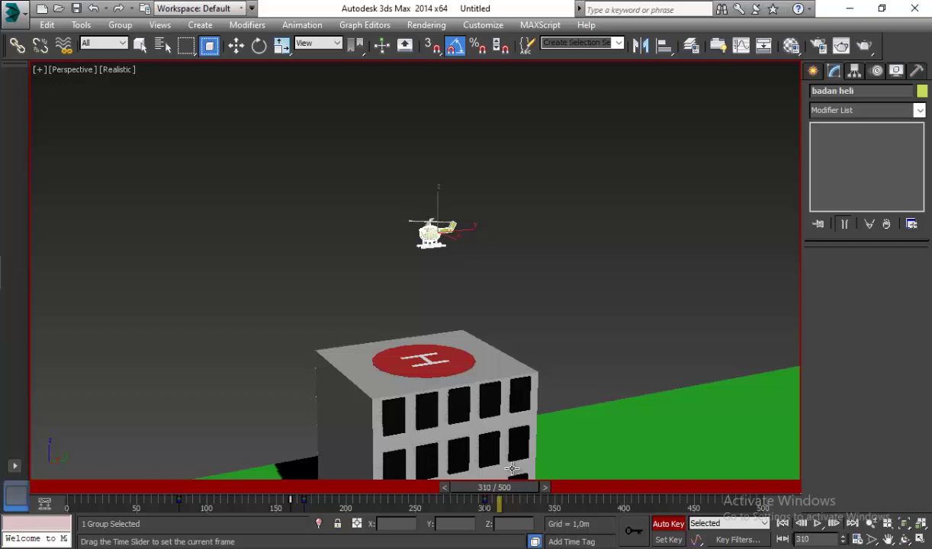
Step: Key badan heli at frame 310 and lower it onto the rooftop helipad at frame 400
{"action": "key", "text": "w"}
{"action": "left_click", "coordinate": [628, 537]}
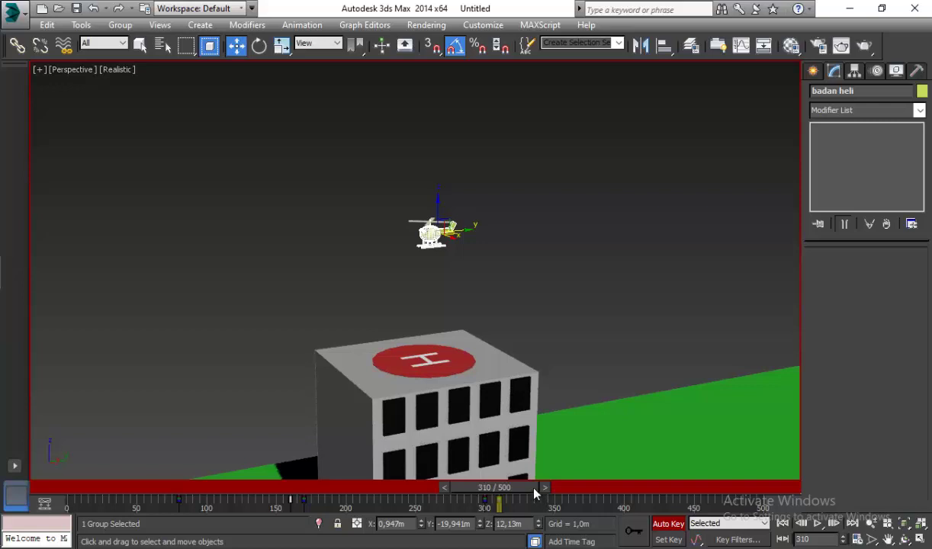
{"action": "left_click_drag", "start_coordinate": [533, 490], "coordinate": [640, 488]}
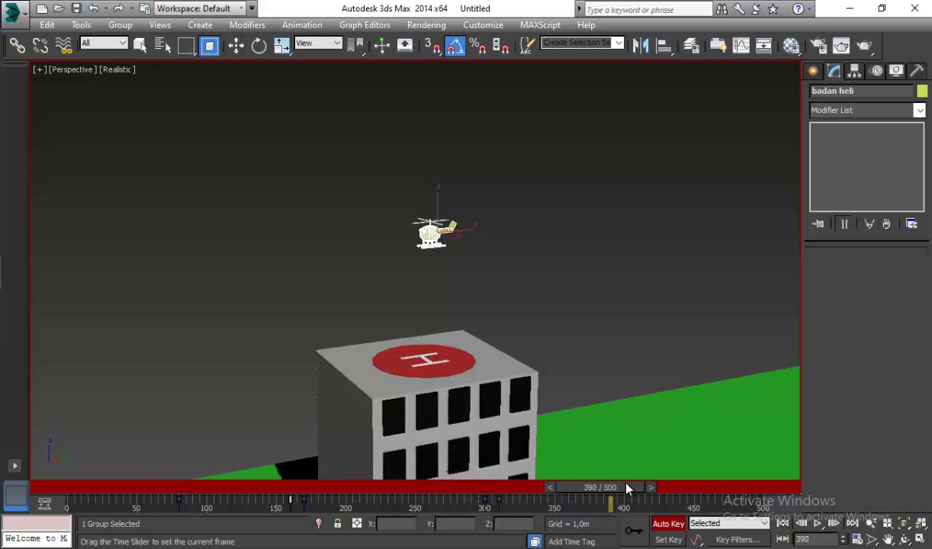
{"action": "key", "text": "w"}
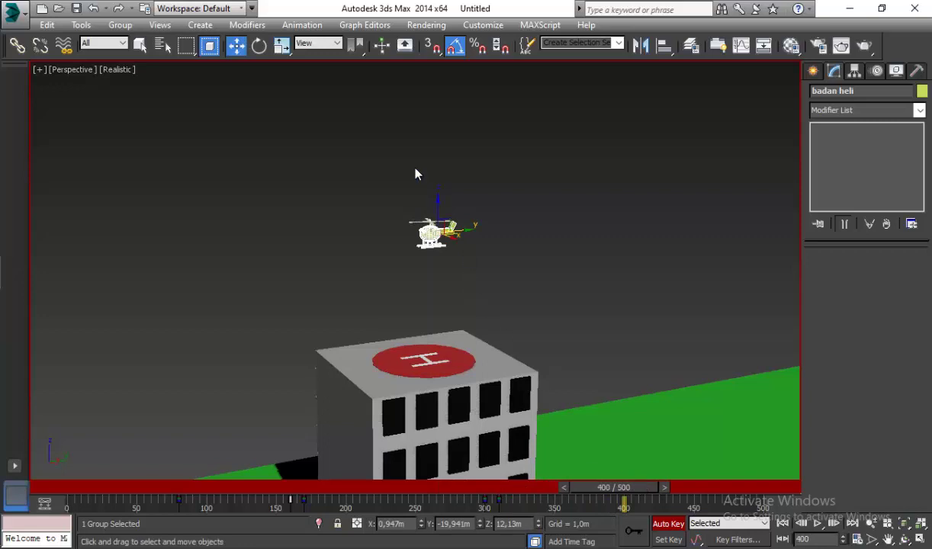
{"action": "left_click_drag", "start_coordinate": [440, 222], "coordinate": [470, 313]}
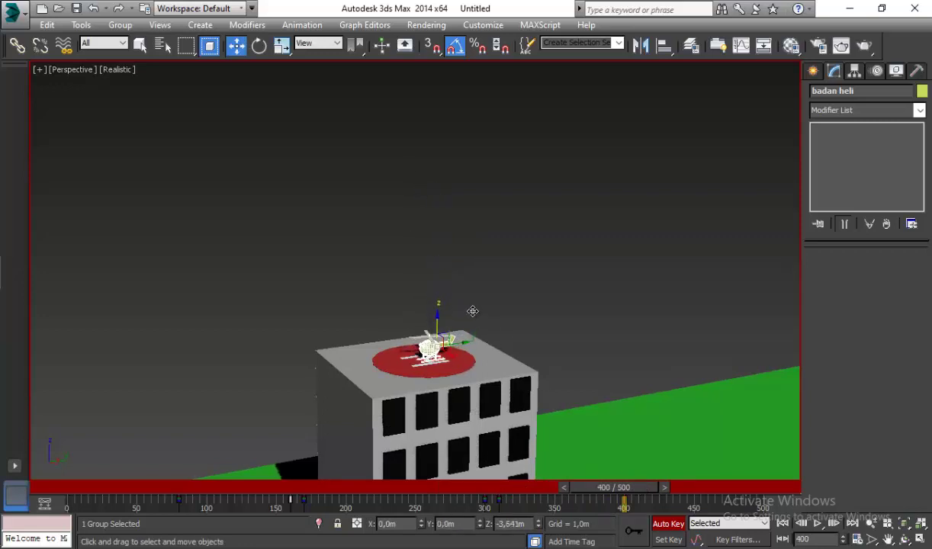
{"action": "key", "text": "z"}
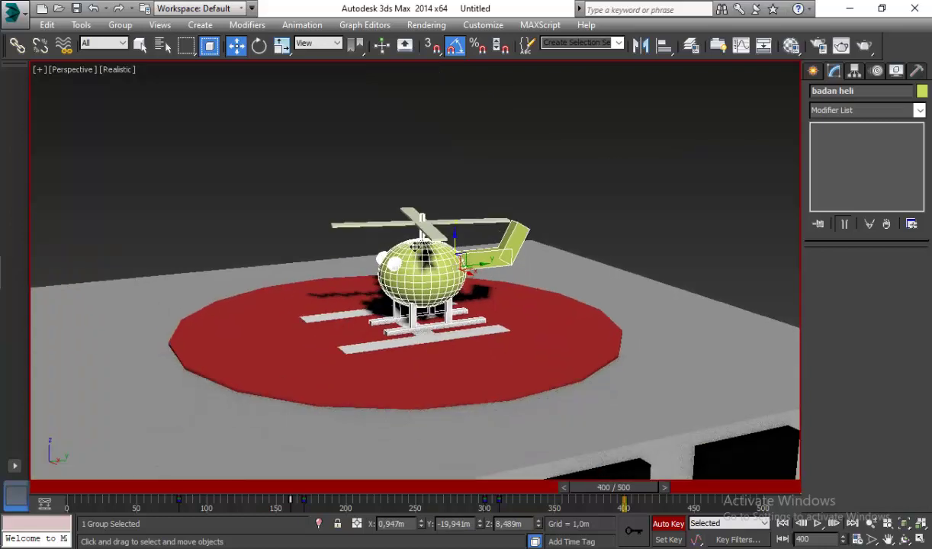
{"action": "left_click_drag", "start_coordinate": [455, 243], "coordinate": [457, 242]}
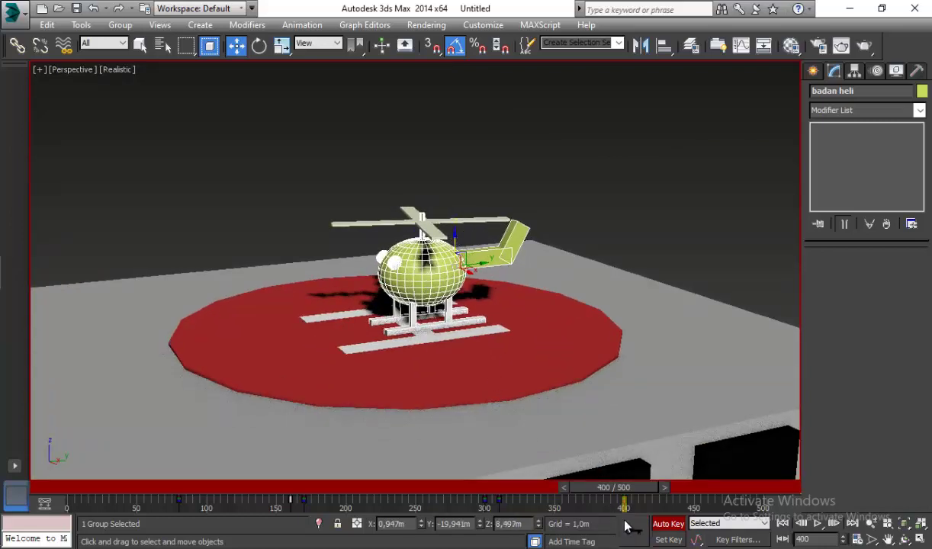
Step: Scrub past frame 400 to check the landing and deselect the helicopter
{"action": "middle_click_drag", "start_coordinate": [568, 422], "coordinate": [532, 425], "text": "alt"}
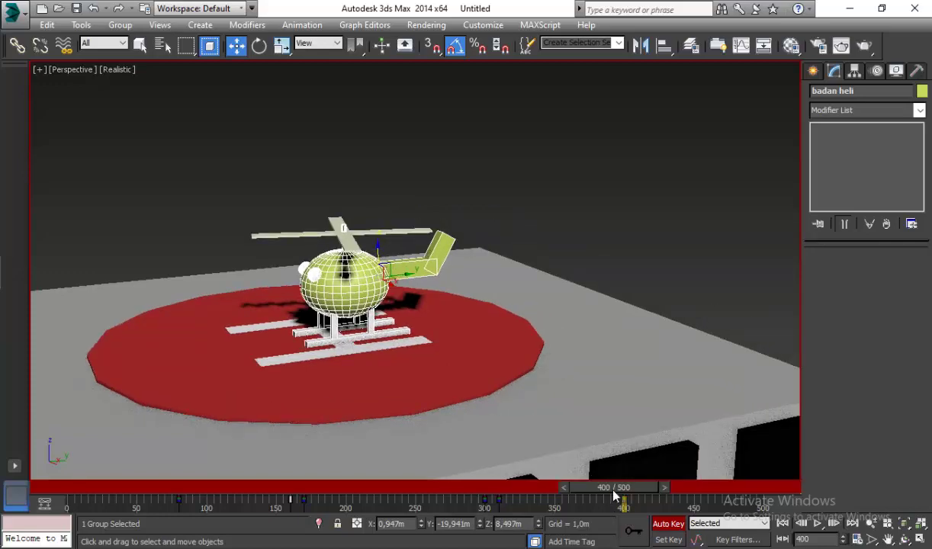
{"action": "mouse_move", "coordinate": [615, 496]}
{"action": "left_mouse_down"}
{"action": "mouse_move", "coordinate": [743, 507]}
{"action": "mouse_move", "coordinate": [564, 488]}
{"action": "mouse_move", "coordinate": [713, 488]}
{"action": "left_mouse_up"}
{"action": "key", "text": "w"}
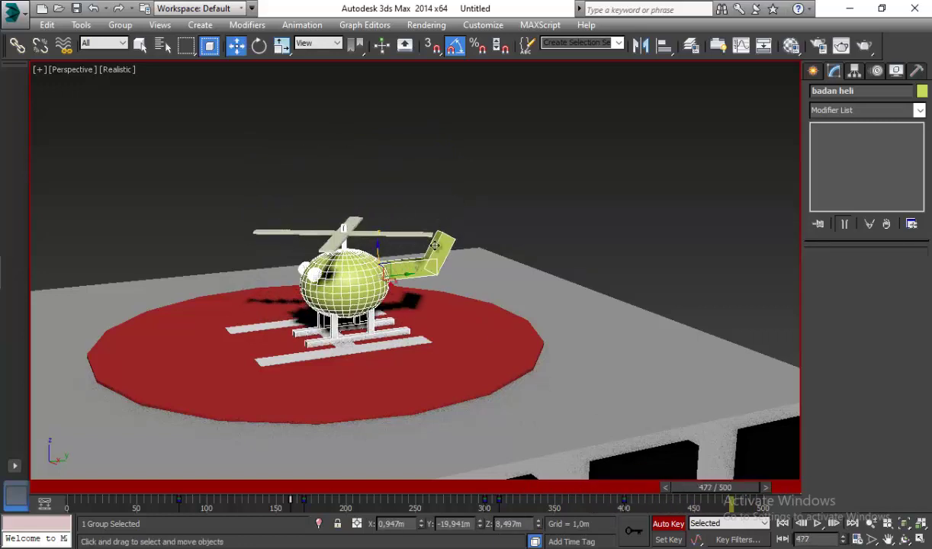
{"action": "left_click", "coordinate": [404, 233]}
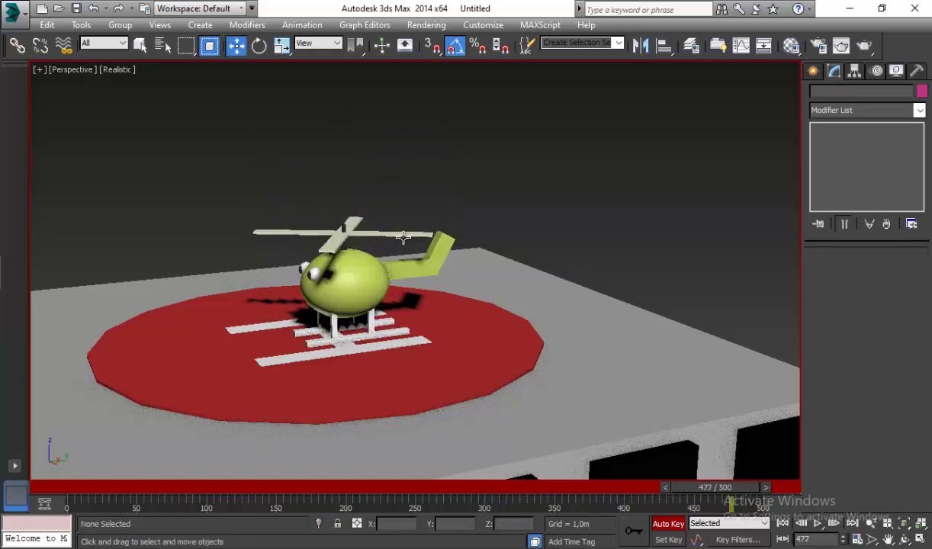
Step: Select baling baling heli and drag its last track-bar key to frame 480
{"action": "left_click", "coordinate": [404, 233]}
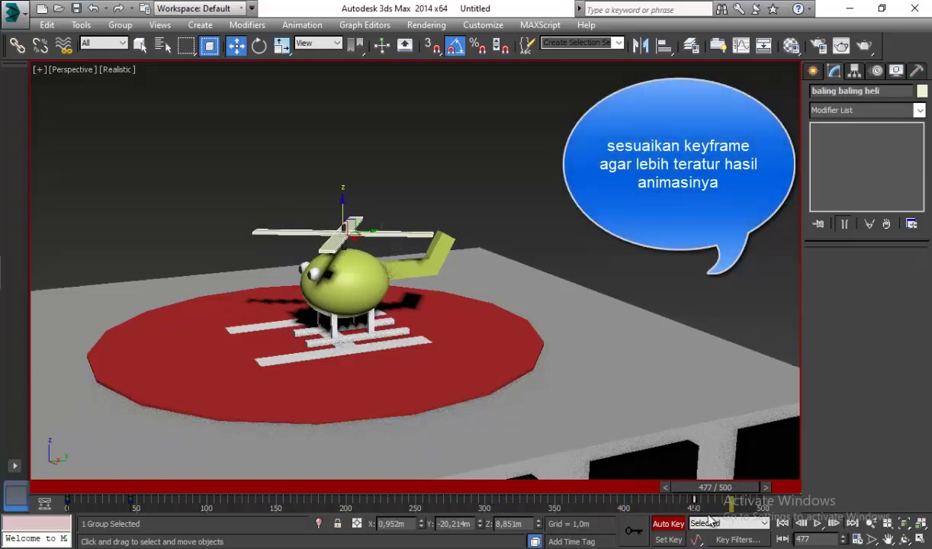
{"action": "left_click_drag", "start_coordinate": [732, 497], "coordinate": [735, 506]}
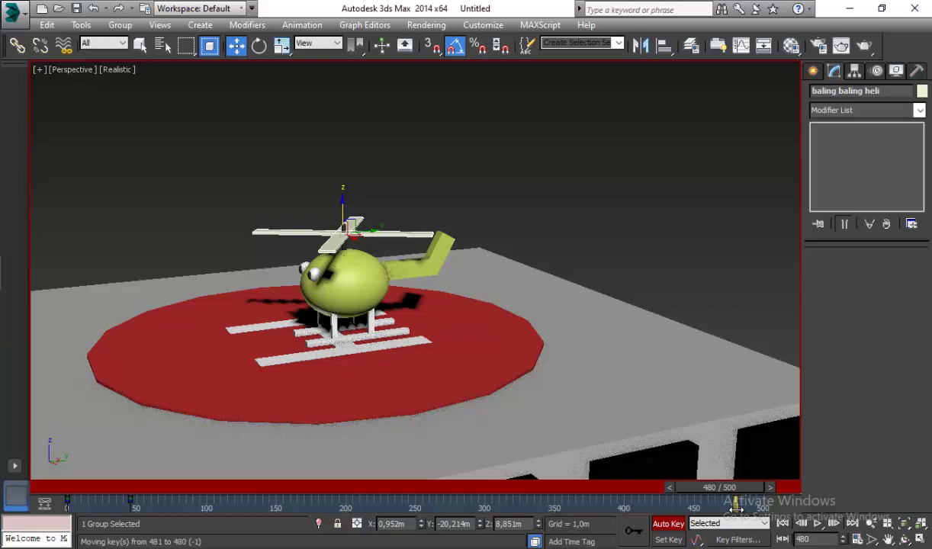
{"action": "left_click_drag", "start_coordinate": [736, 497], "coordinate": [103, 473]}
Step: Return to frame 0 and frame the whole building in the Perspective view
{"action": "key", "text": "w"}
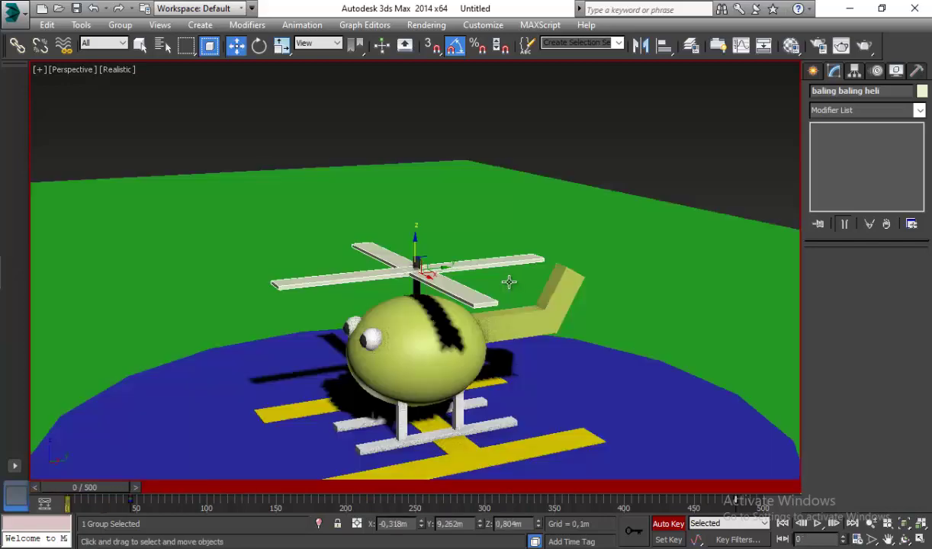
{"action": "scroll", "coordinate": [513, 290], "scroll_direction": "down", "scroll_amount": 4}
{"action": "scroll", "coordinate": [523, 303], "scroll_direction": "down", "scroll_amount": 1}
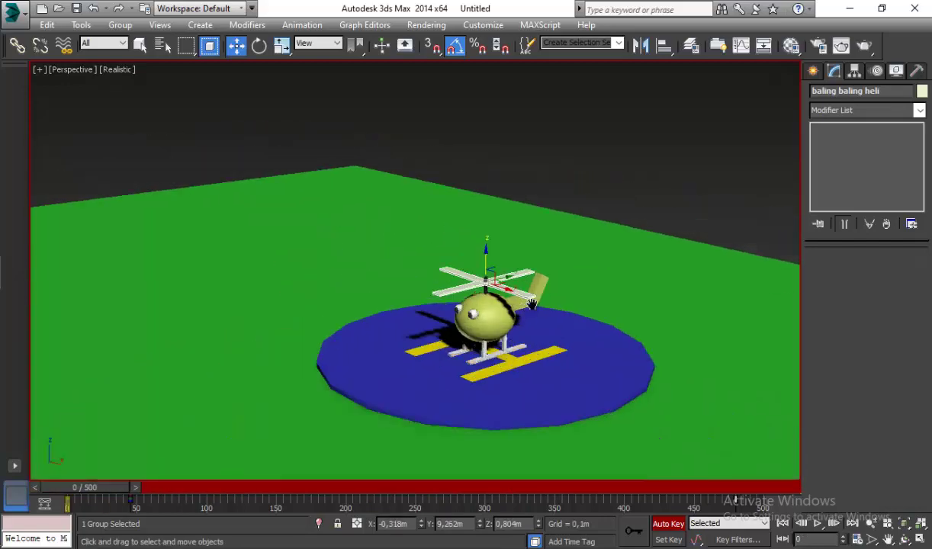
{"action": "scroll", "coordinate": [567, 275], "scroll_direction": "down", "scroll_amount": 4}
{"action": "scroll", "coordinate": [564, 275], "scroll_direction": "down", "scroll_amount": 3}
{"action": "scroll", "coordinate": [584, 290], "scroll_direction": "up", "scroll_amount": 3}
{"action": "middle_click_drag", "start_coordinate": [584, 290], "coordinate": [740, 333]}
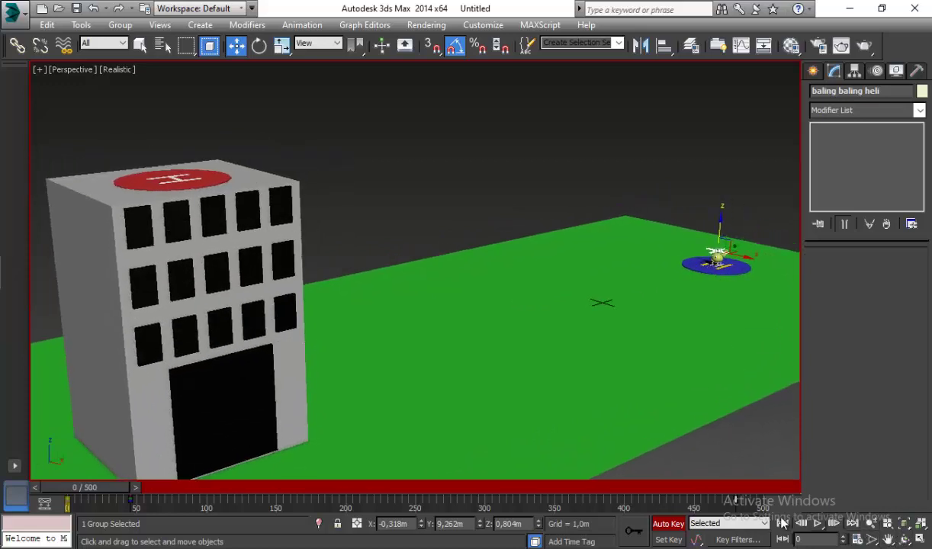
Step: Play the 500-frame animation as the helicopter flies toward the rooftop helipad
{"action": "left_click", "coordinate": [818, 525]}
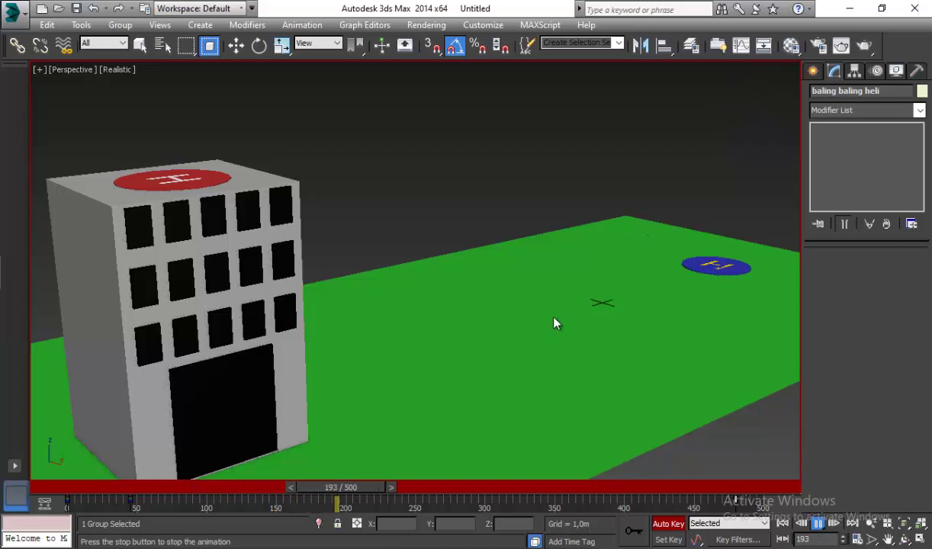
{"action": "scroll", "coordinate": [556, 322], "scroll_direction": "down", "scroll_amount": 2}
{"action": "scroll", "coordinate": [556, 323], "scroll_direction": "down", "scroll_amount": 4}
{"action": "scroll", "coordinate": [491, 272], "scroll_direction": "up", "scroll_amount": 3}
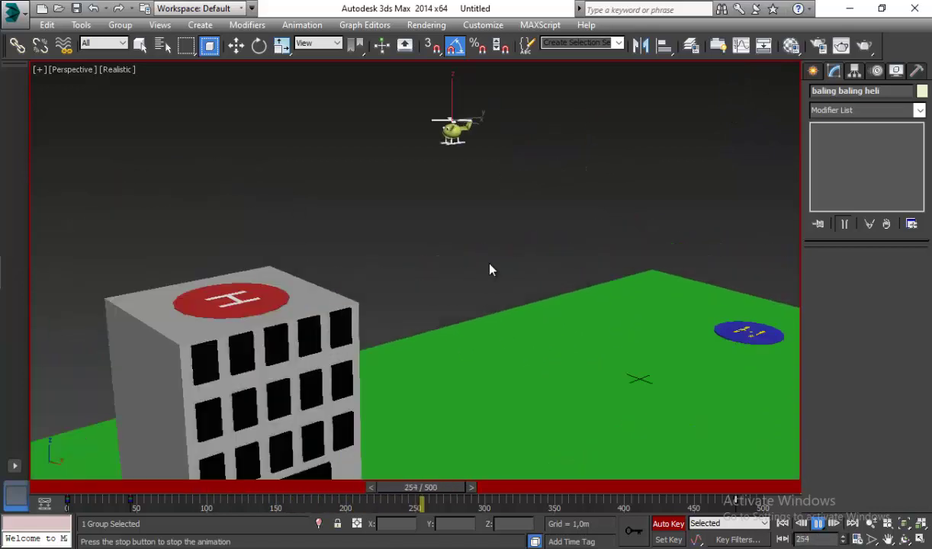